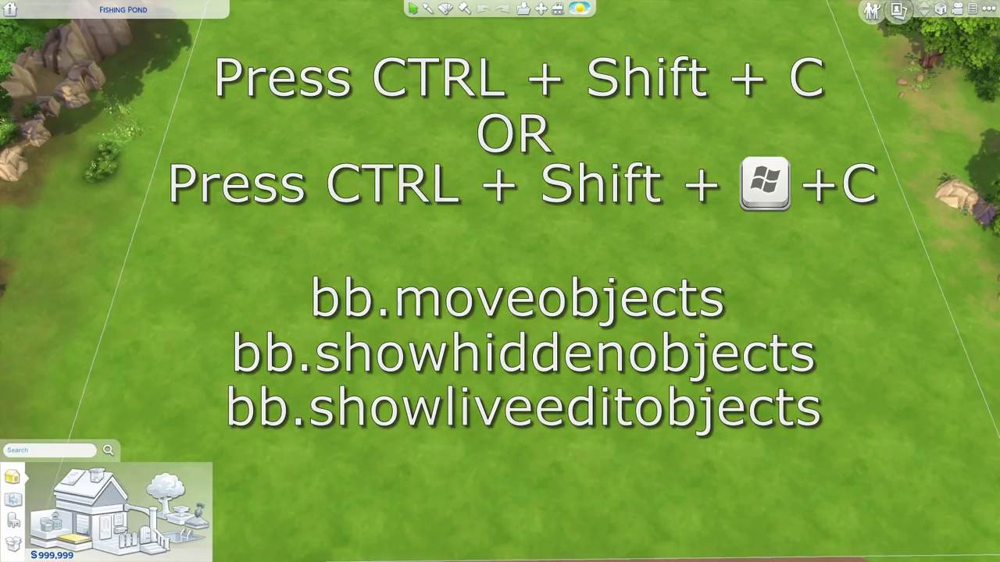
Open the object catalog and filter its items to the Base Game pack
click(14, 498)
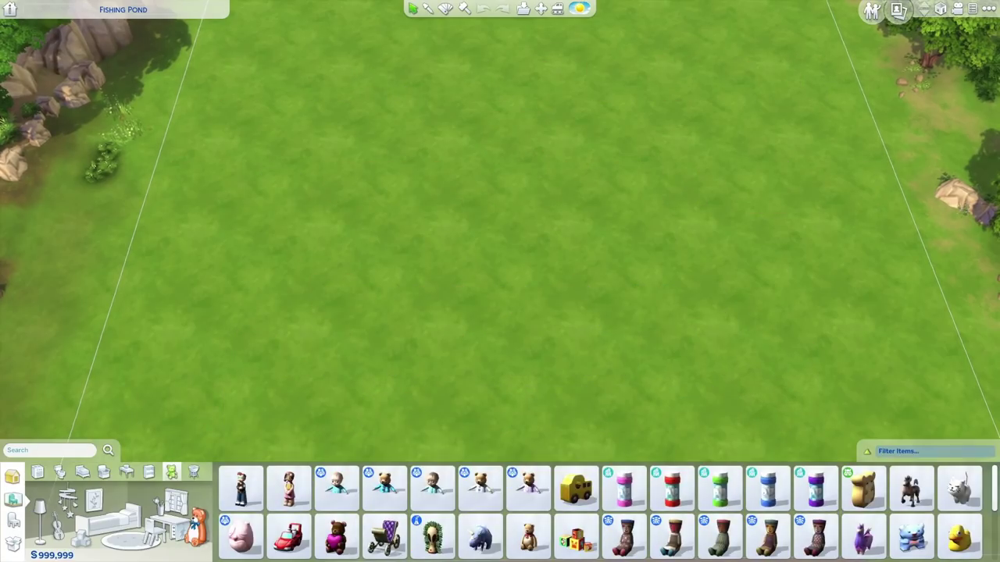
click(898, 452)
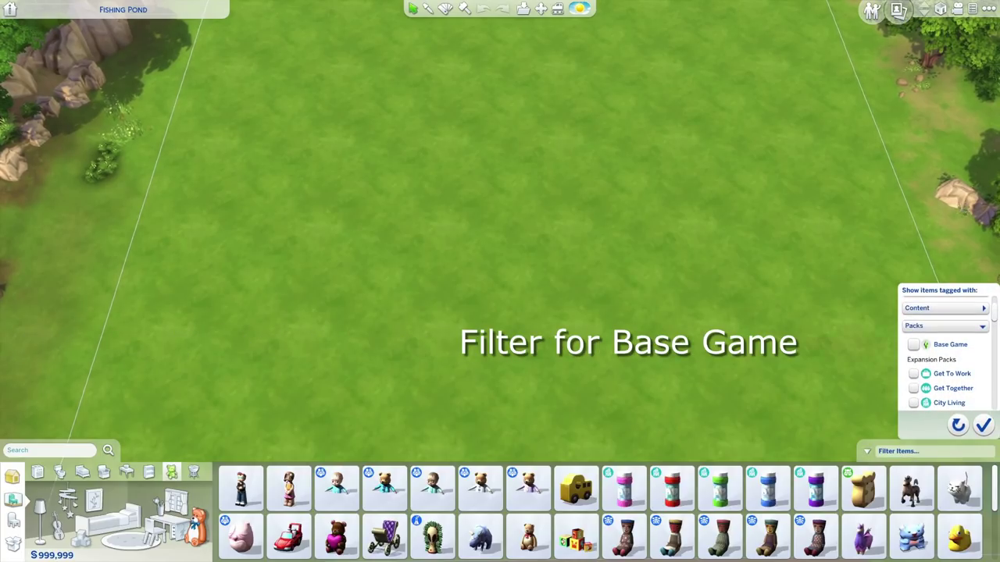
click(914, 344)
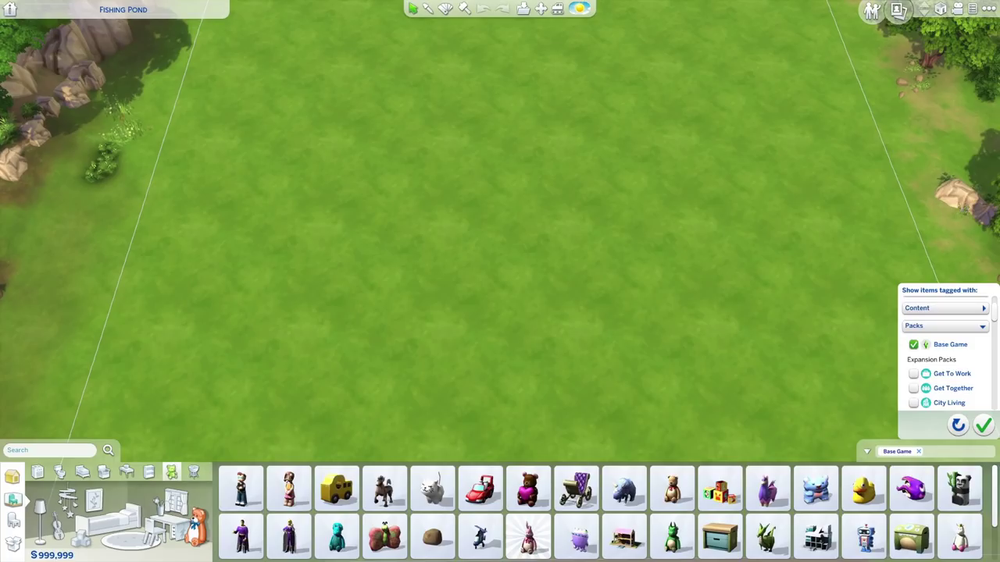
Search the catalog for lipstick and show the lipstickGEN_01 entry among the debug items
click(48, 451)
text(lipstick)
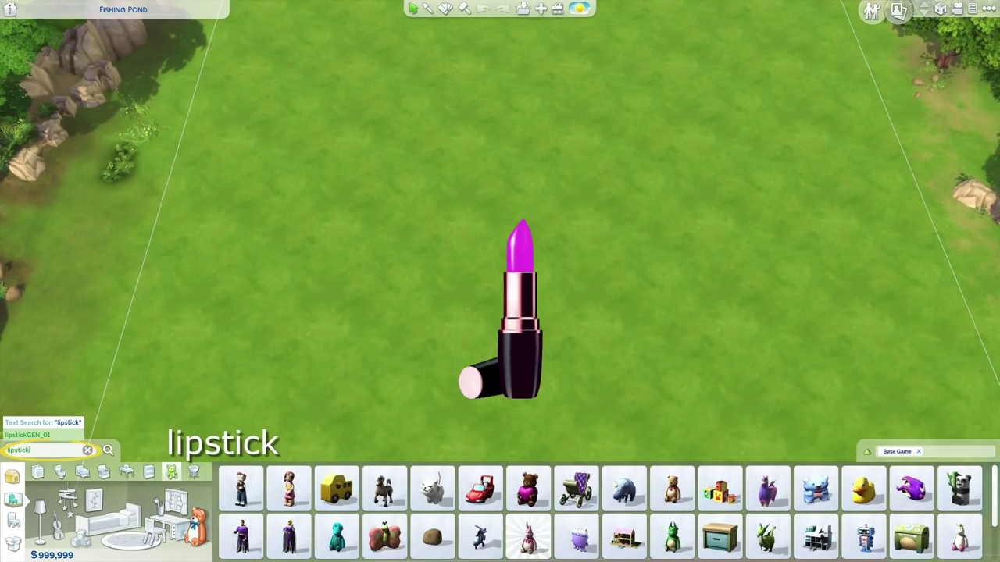
key(Return)
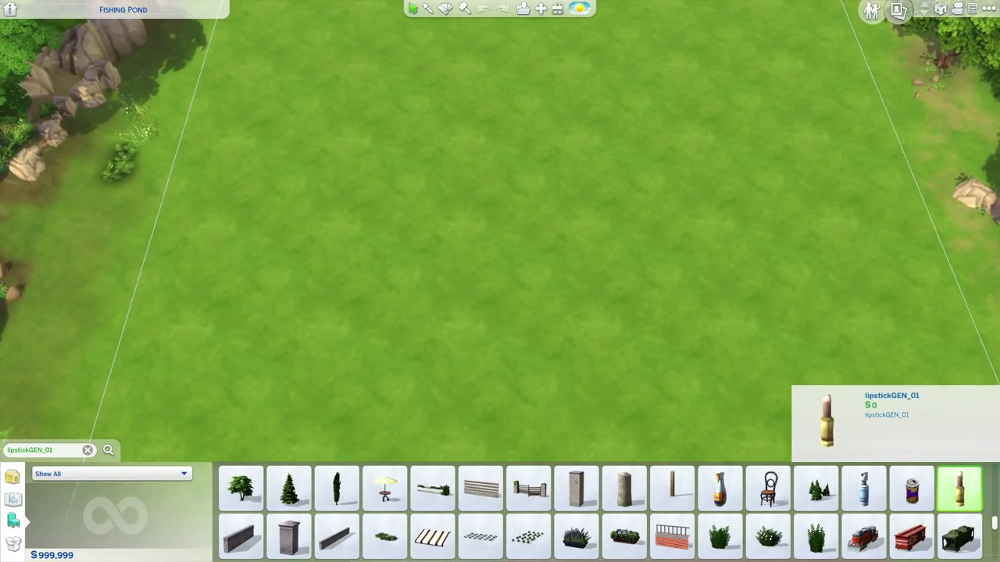
Place the arched stone debug bridge near the middle of the lot and rotate it
scroll(601, 514, down, 2)
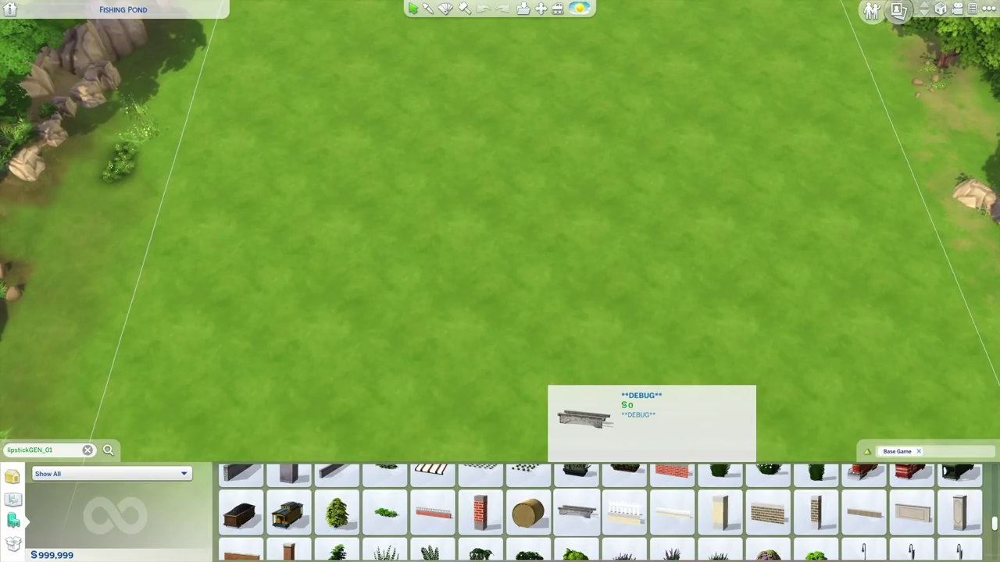
click(577, 512)
scroll(475, 295, up, 3)
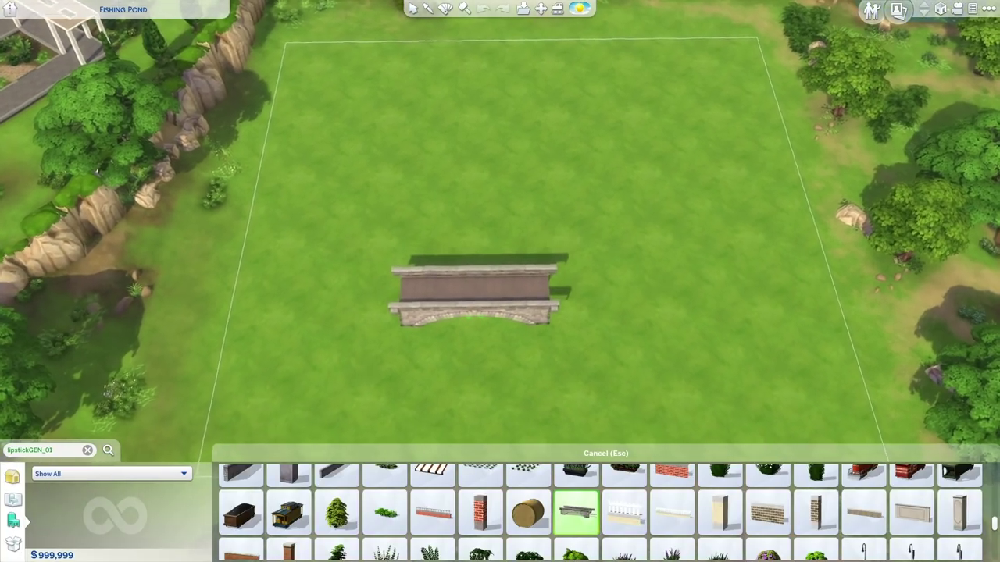
key(period)
key(period)
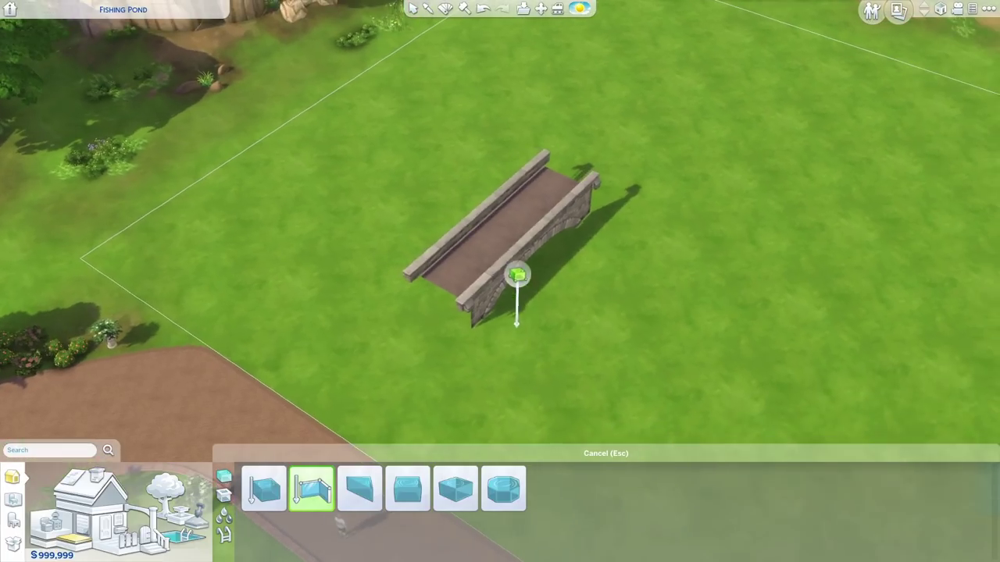
Draw a freeform pool with two irregular rounded lobes joined by a narrow channel beneath the stone bridge
mouse_move(480, 306)
mouse_down()
mouse_move(531, 335)
mouse_move(540, 373)
mouse_up()
mouse_move(611, 341)
mouse_down()
mouse_move(649, 337)
mouse_move(698, 365)
mouse_up()
click(697, 366)
click(793, 357)
click(819, 318)
click(844, 282)
click(857, 265)
click(875, 262)
click(887, 244)
click(876, 215)
click(897, 182)
click(874, 127)
click(789, 83)
click(749, 62)
click(686, 69)
click(661, 96)
click(612, 100)
click(556, 159)
click(400, 171)
click(329, 126)
click(245, 133)
click(170, 194)
click(164, 270)
click(198, 296)
click(198, 350)
click(254, 396)
click(336, 388)
click(356, 368)
click(415, 363)
click(453, 321)
click(510, 316)
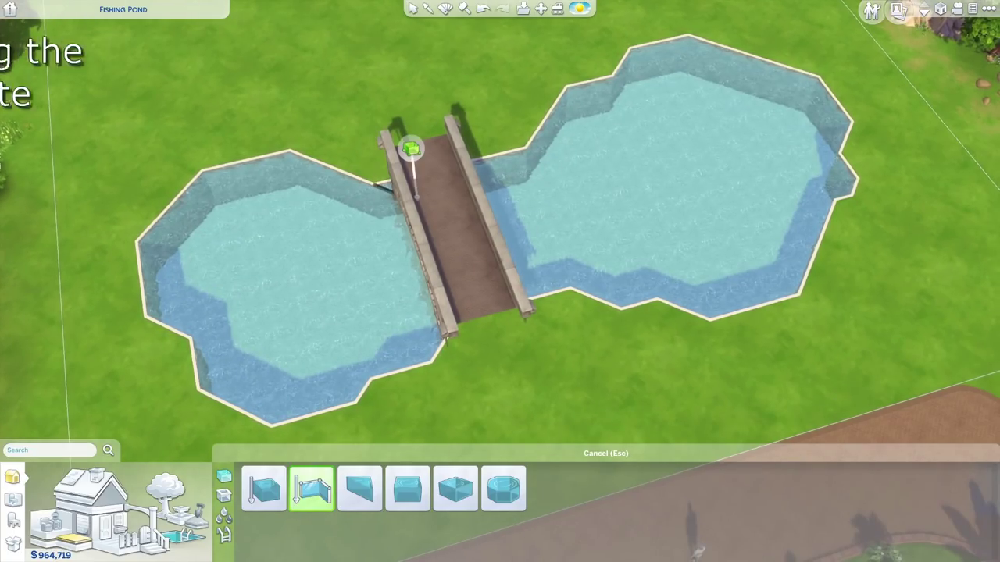
Cut a curved section out of the pool where the channel meets the bridge, narrowing the water there
ctrl+click(382, 209)
ctrl+click(405, 220)
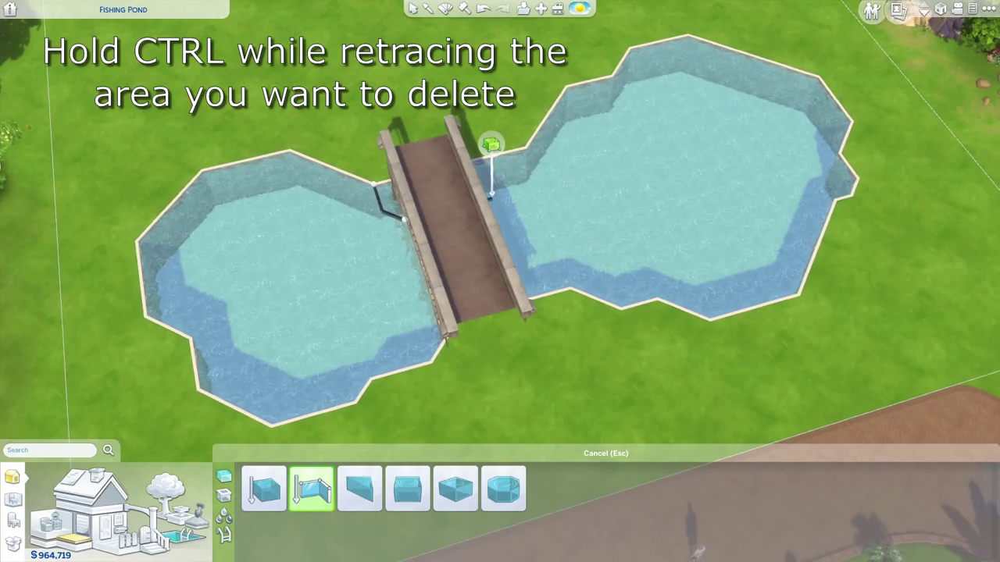
ctrl+click(509, 193)
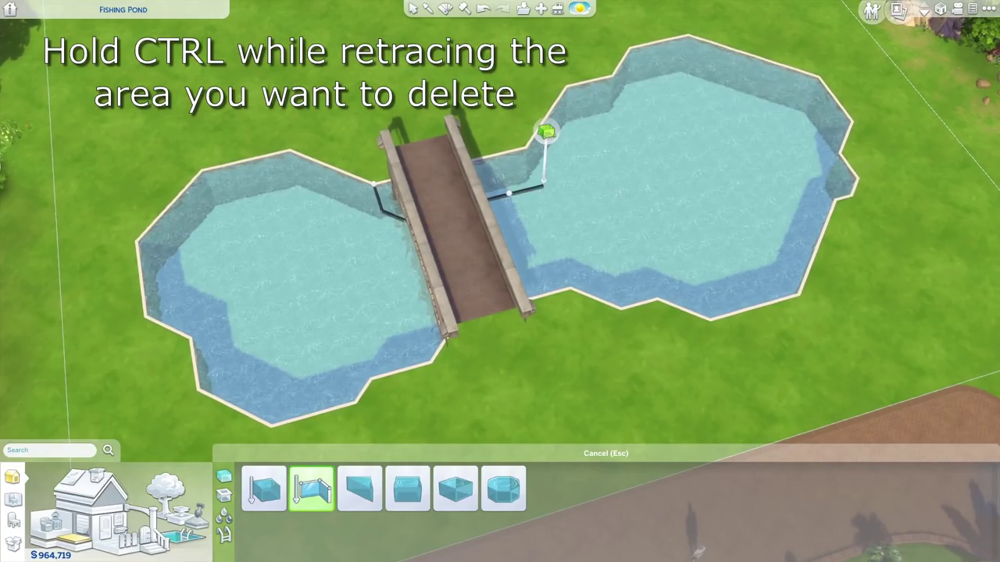
click(525, 149)
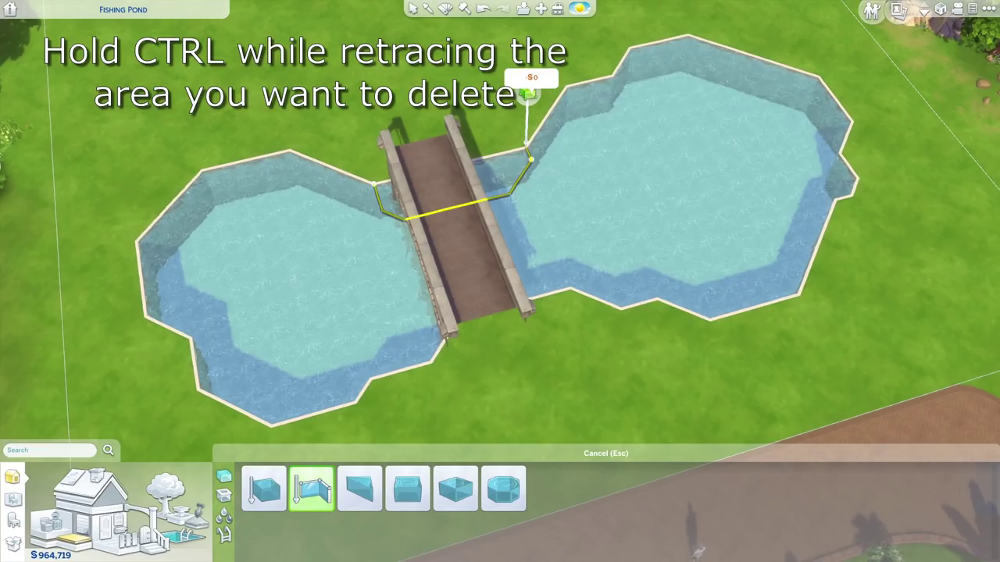
click(365, 131)
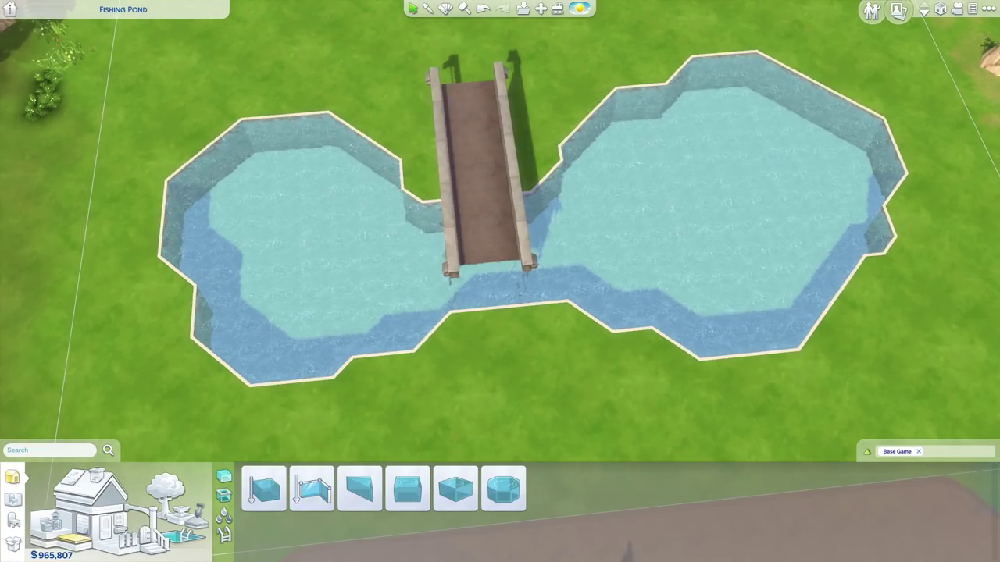
Replace the pond's white pool trim with a grey one around the whole edge
click(224, 495)
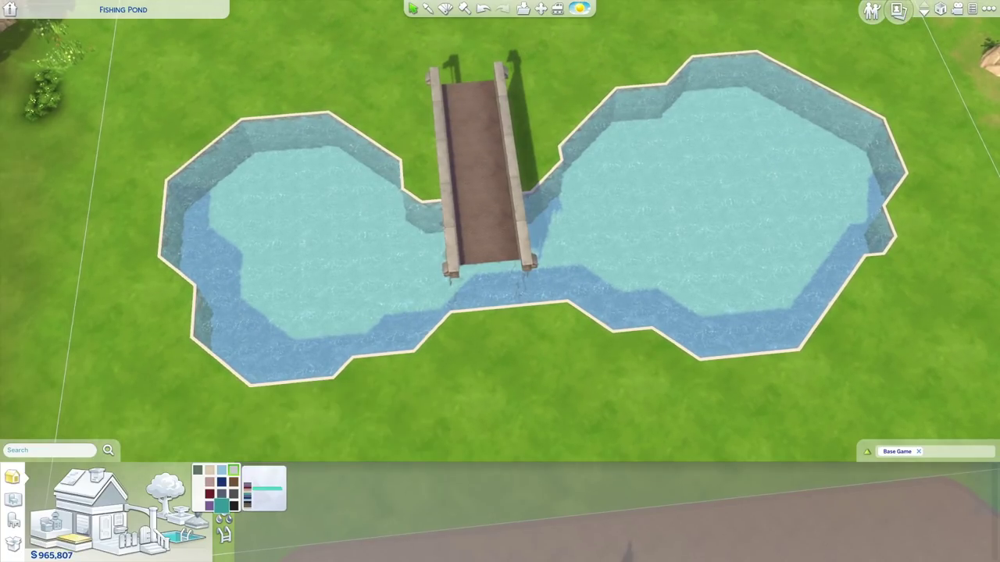
click(264, 489)
click(525, 196)
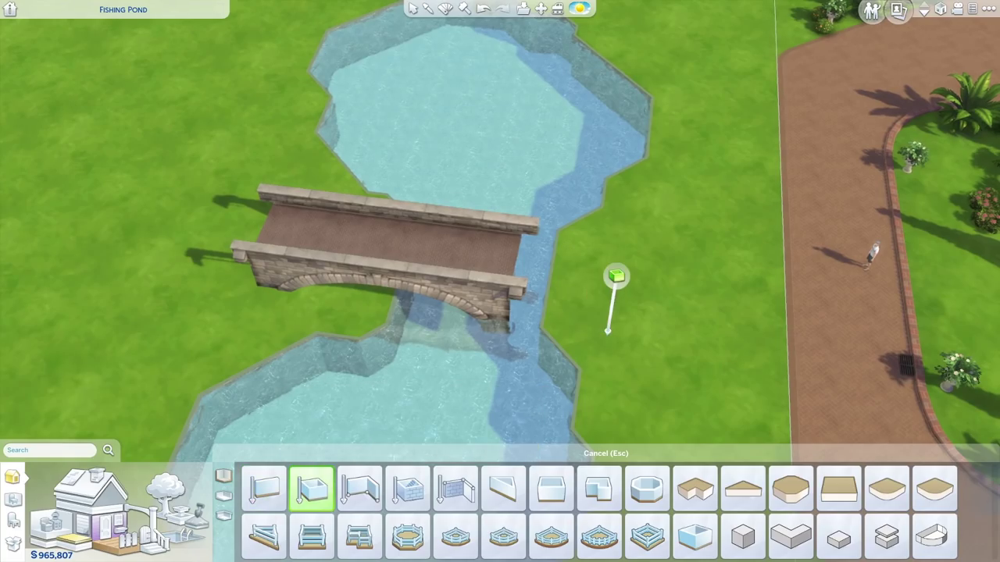
Build a tiny square room beside the bridge's end and set a flat square slab on top of it
click(617, 276)
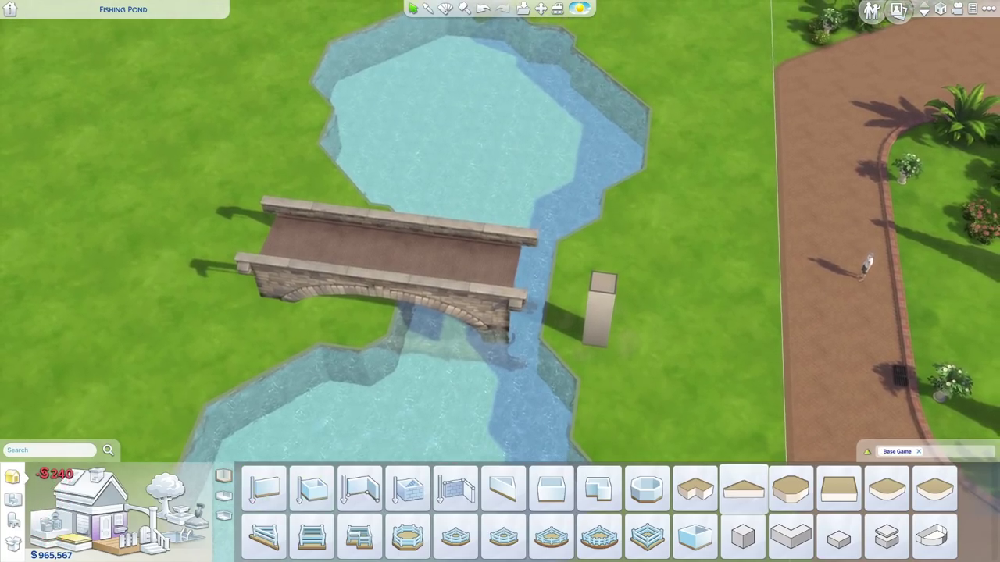
click(839, 488)
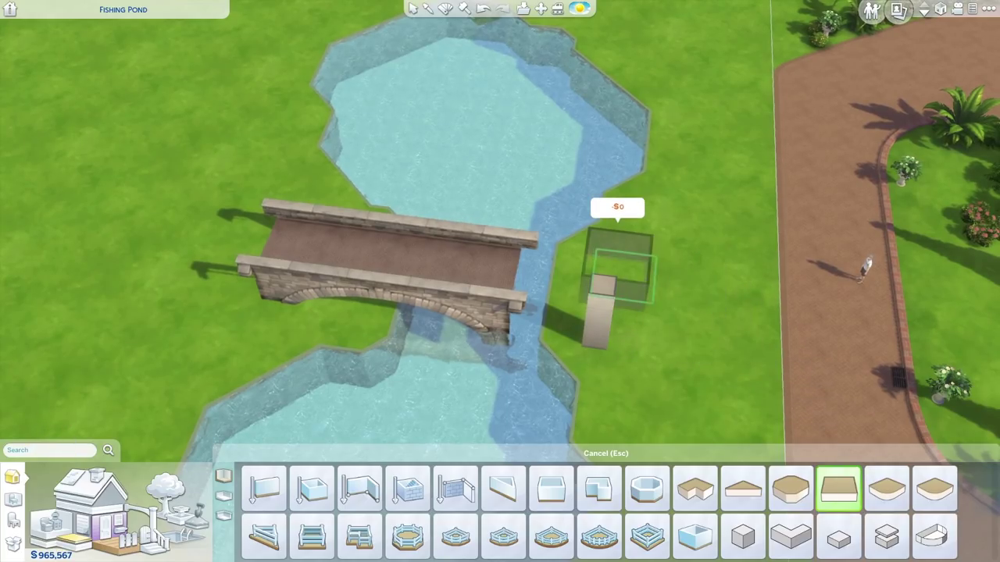
drag(602, 292, 601, 292)
click(555, 300)
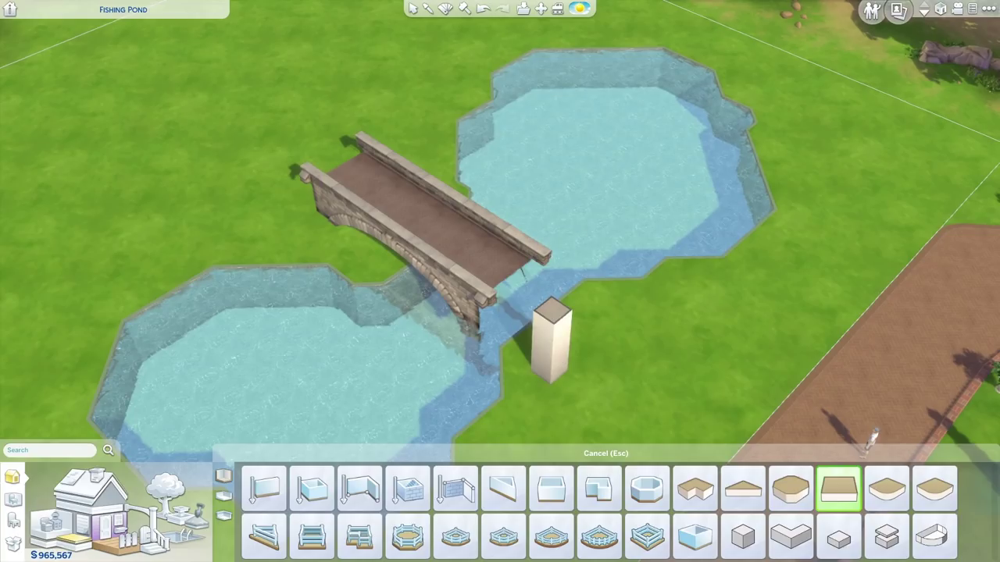
drag(623, 393, 623, 394)
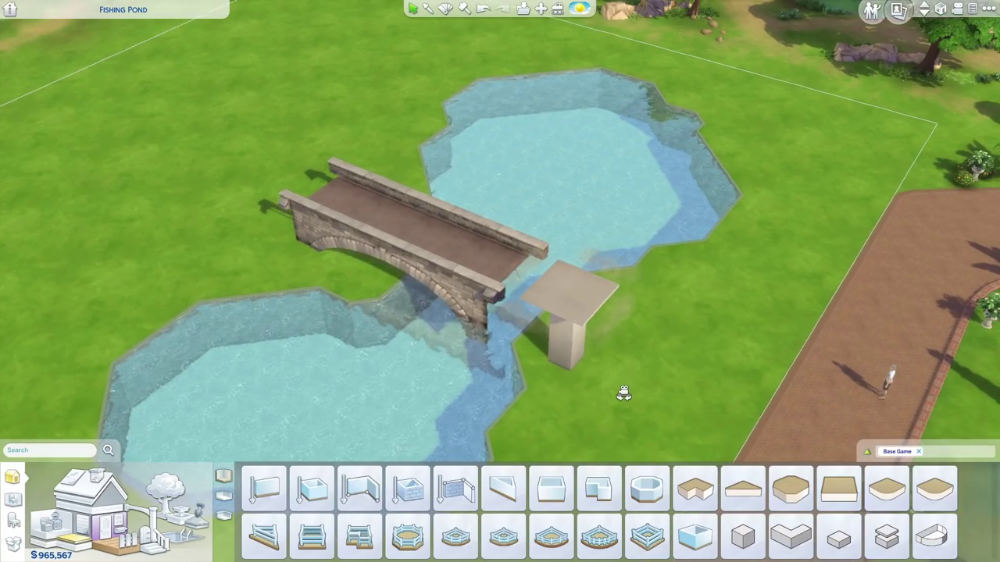
Remove the small supporting room so only the raised flat slab is left beside the bridge
drag(623, 393, 623, 393)
click(589, 311)
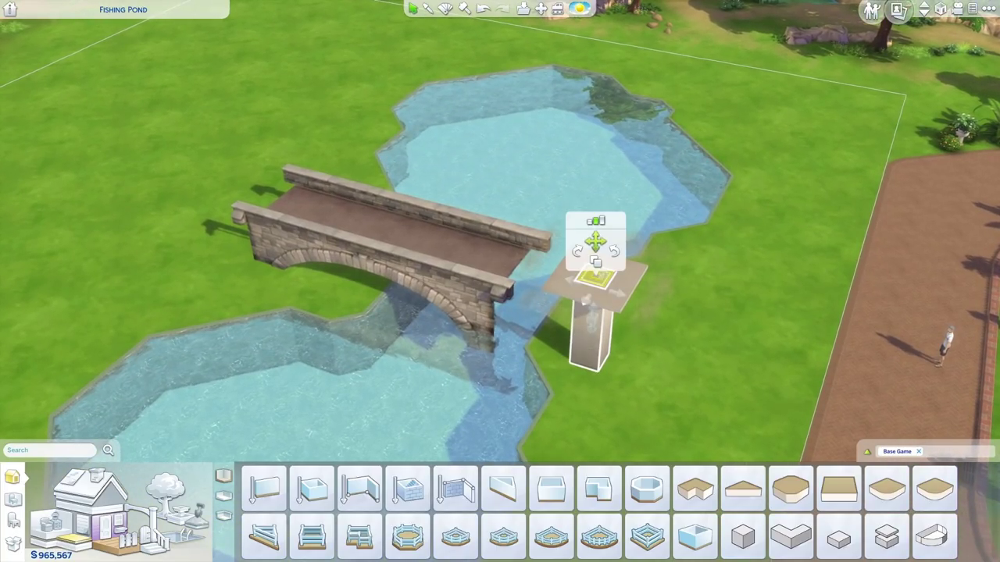
click(595, 242)
click(251, 534)
scroll(500, 282, down, 2)
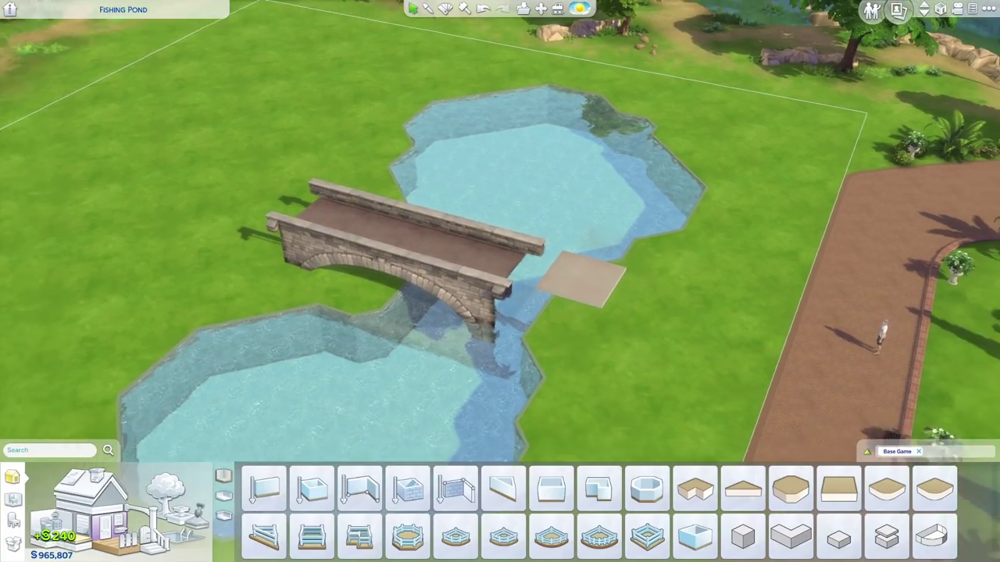
Adjust the raised slab beside the pond and stretch it into a long walkway spanning the channel
drag(610, 404, 610, 404)
click(558, 305)
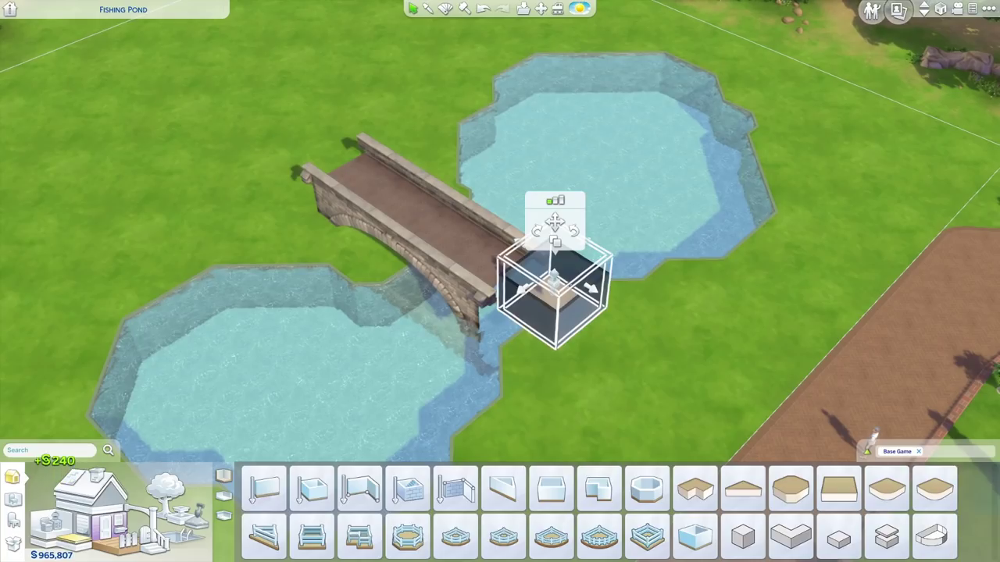
drag(554, 282, 553, 282)
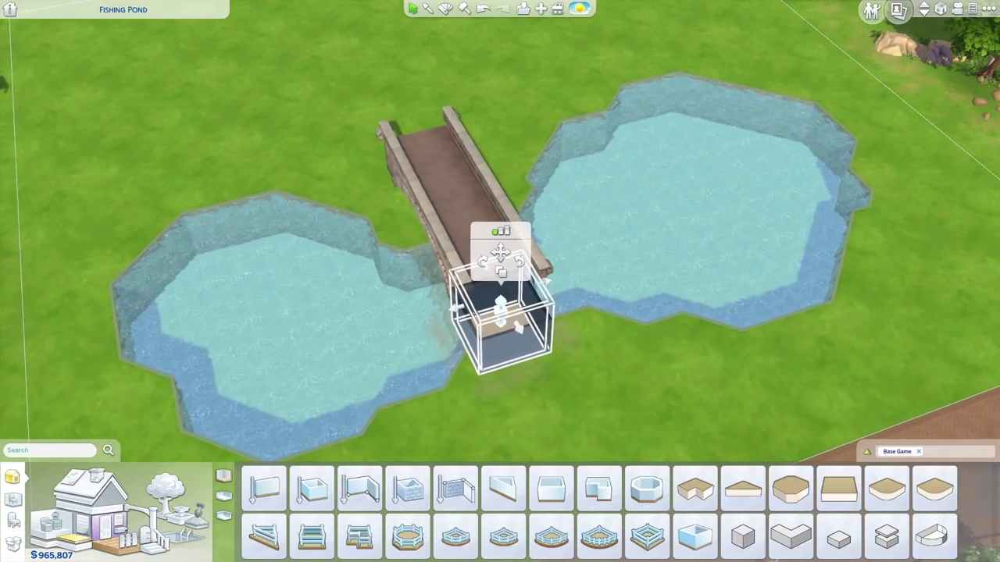
drag(500, 311, 501, 312)
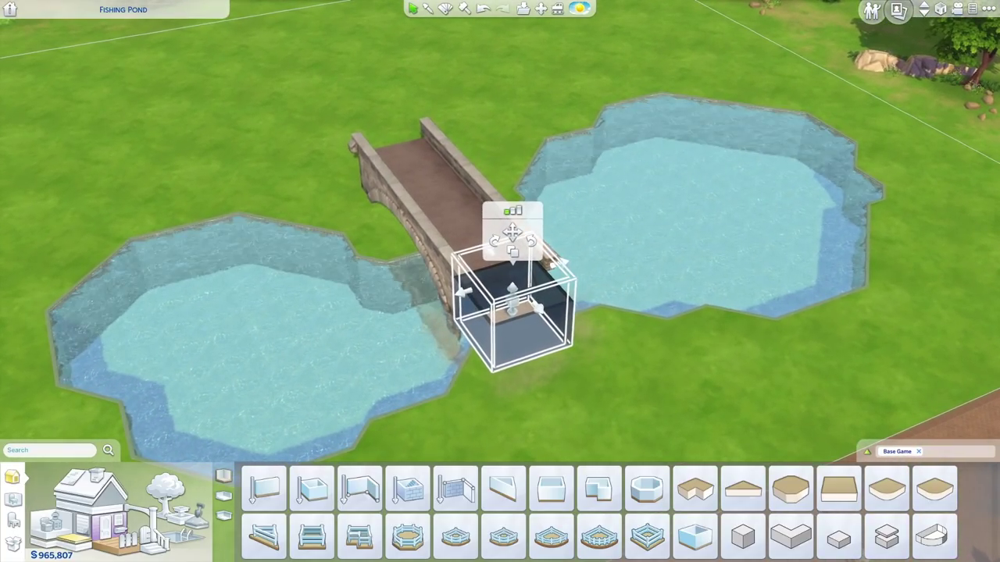
click(559, 261)
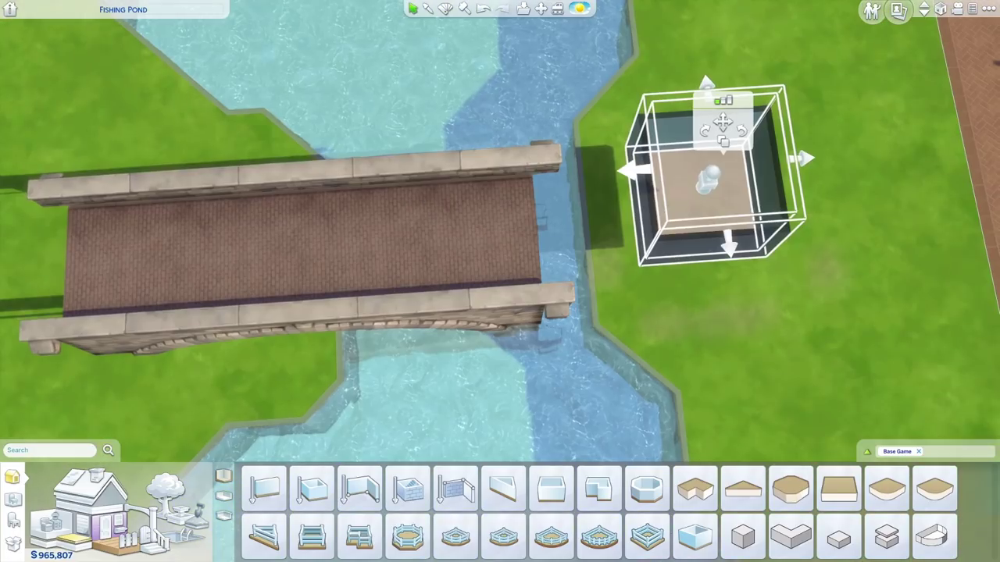
drag(638, 167, 149, 201)
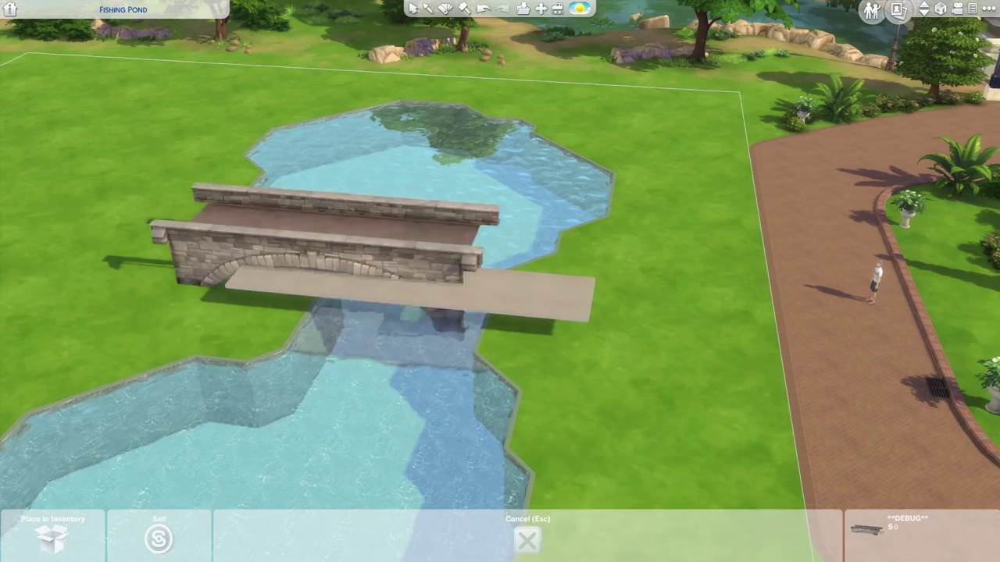
Fit the stone bridge around the slab with its deck just beneath the walkway, and shorten the slab to the bridge's end
key(0)
key(0)
key(0)
key(0)
key(0)
key(0)
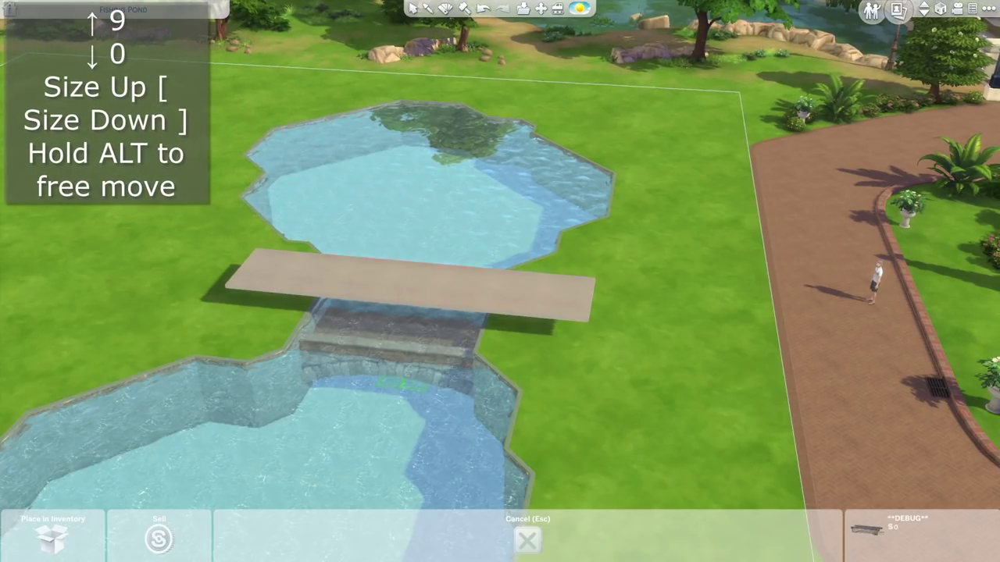
key(9)
key(9)
key(9)
key(9)
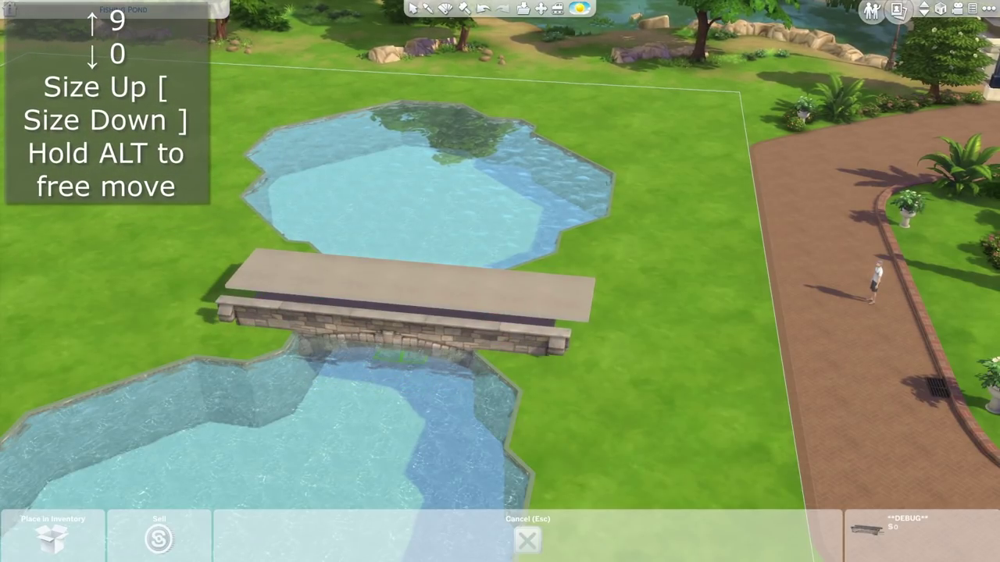
key(9)
key(9)
key(9)
key(9)
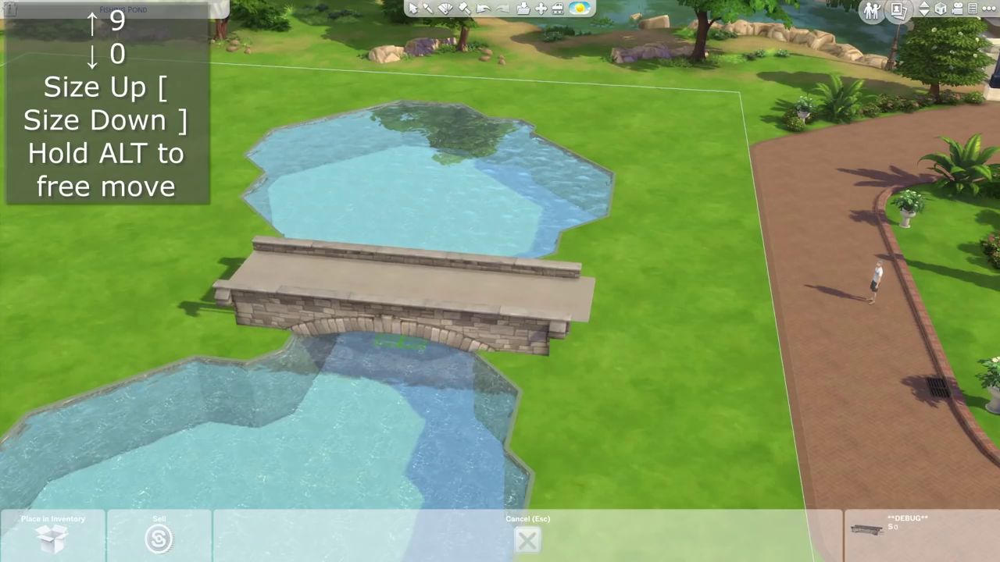
key(9)
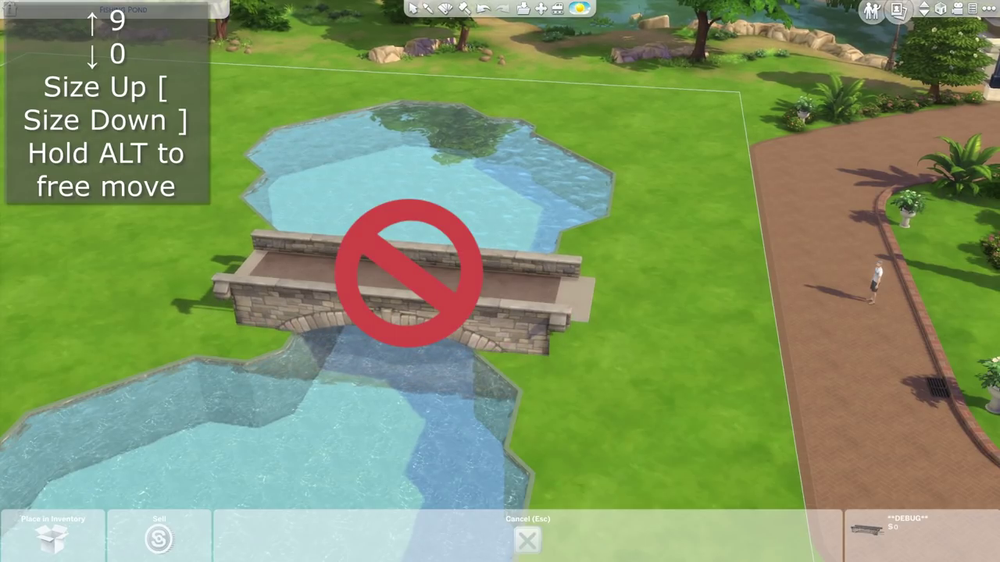
key(0)
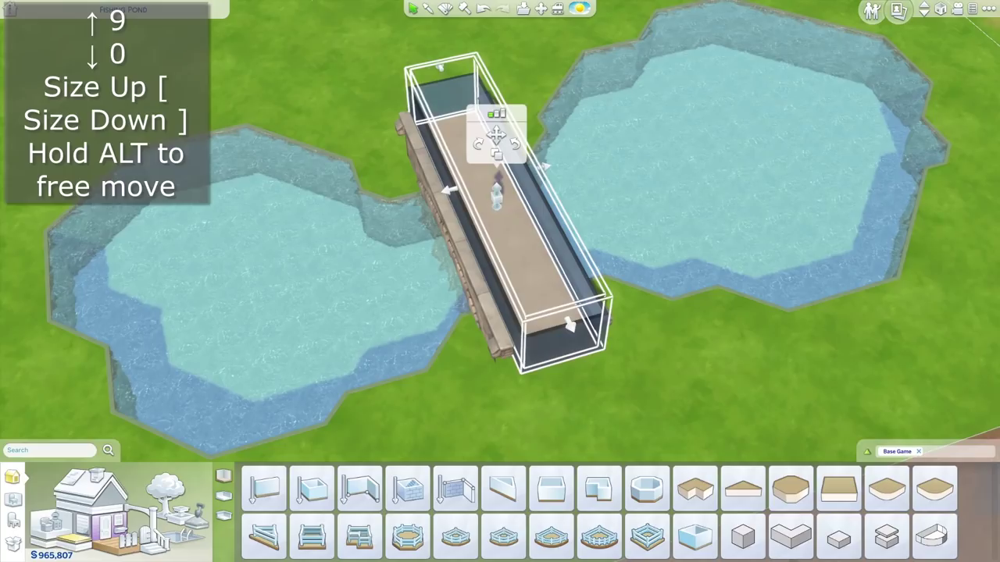
drag(568, 320, 557, 297)
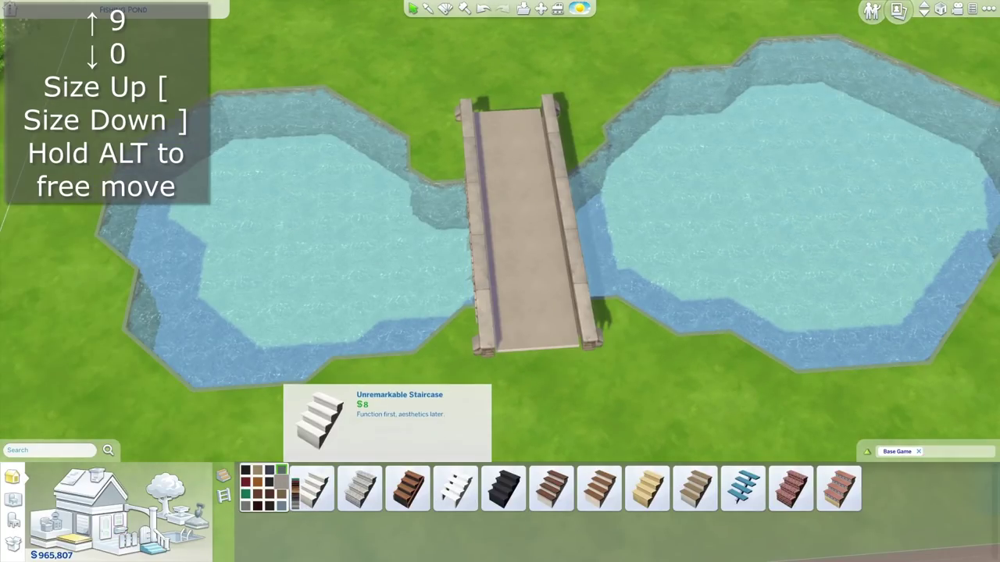
Add a grey Unremarkable Staircase at each end of the bridge walkway, matching the slab's width
click(311, 489)
click(545, 367)
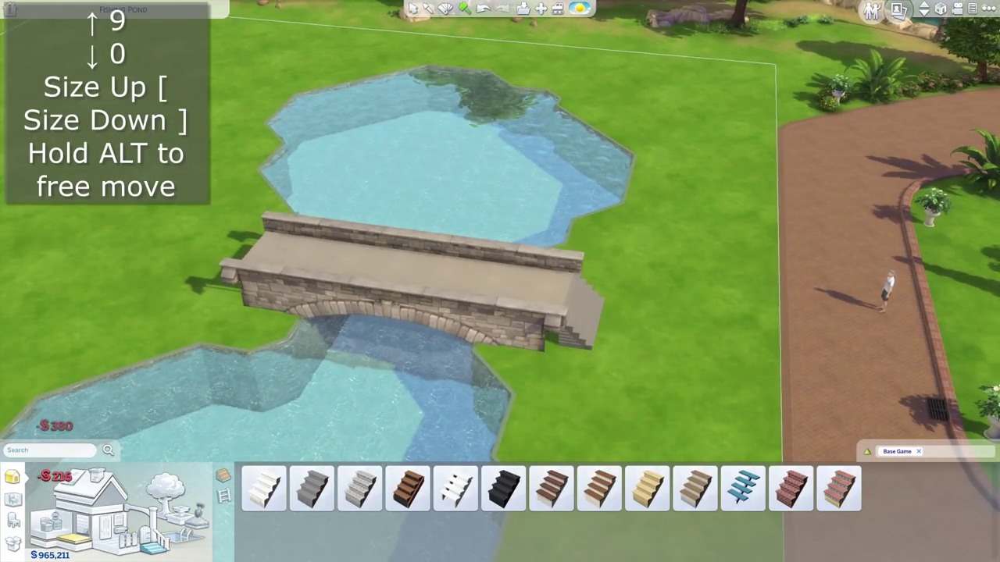
scroll(500, 281, up, 3)
click(588, 312)
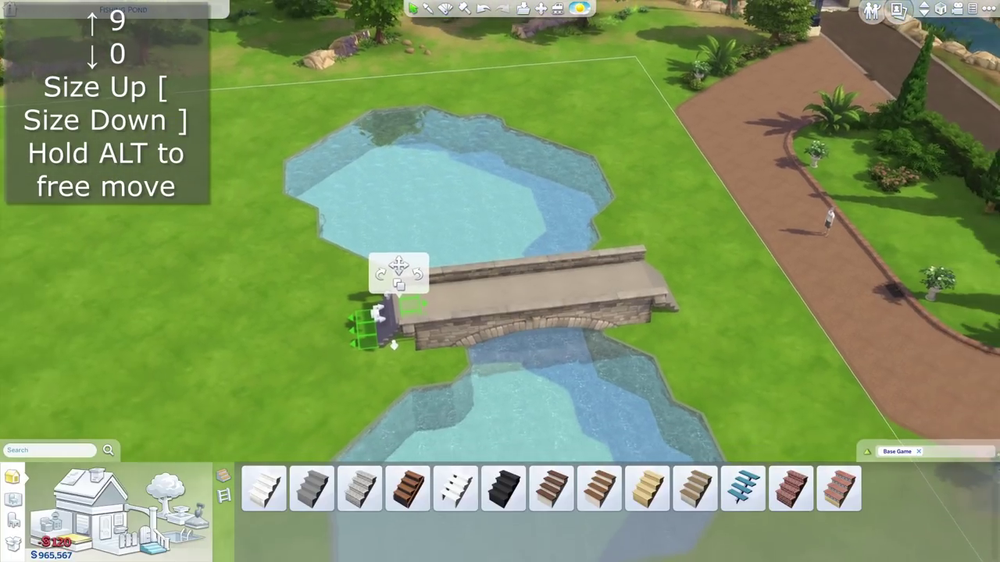
scroll(500, 282, up, 2)
click(385, 321)
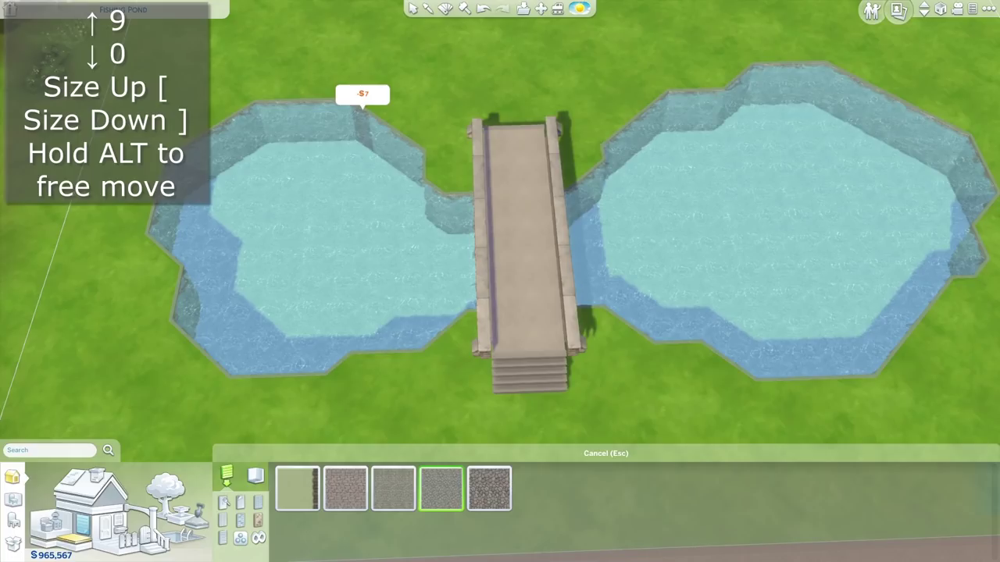
Line the whole pool's walls with the dark rock covering and choose Gravel Delight Roof for its floor
shift+click(582, 209)
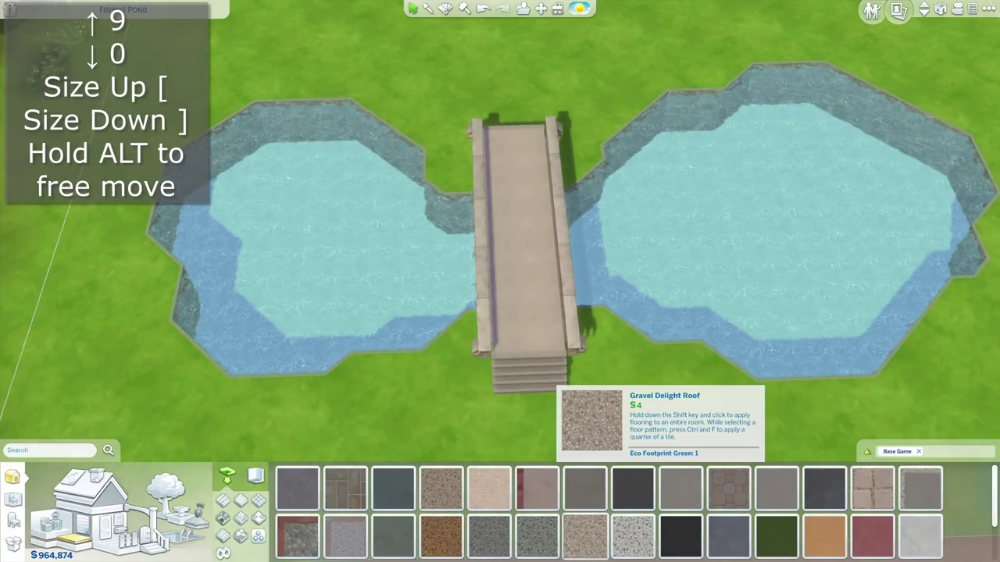
click(585, 536)
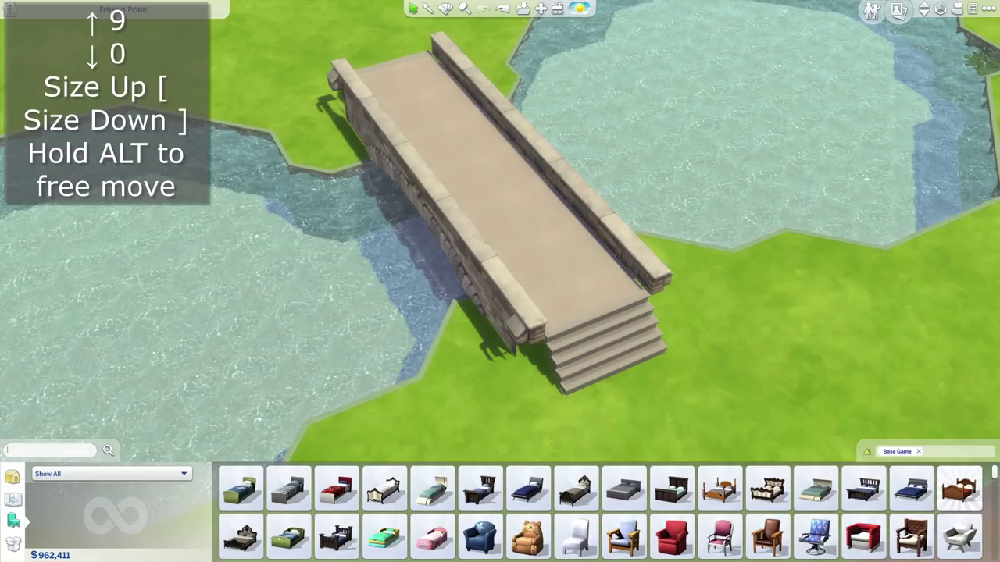
Find the debug World Fence with Posts and place two stone posts on the grass beside the bridge's near stairs
text(world)
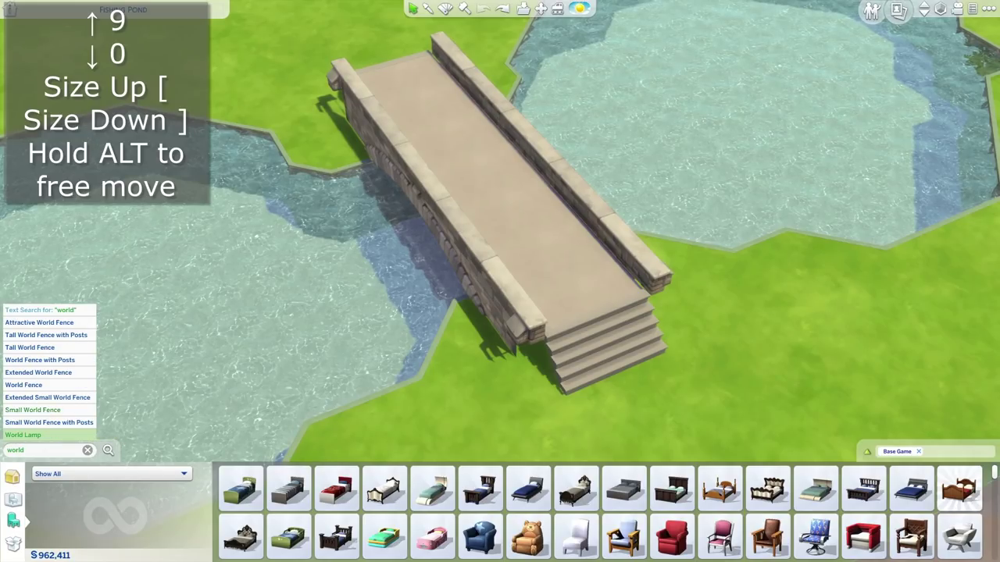
key(Up)
key(Return)
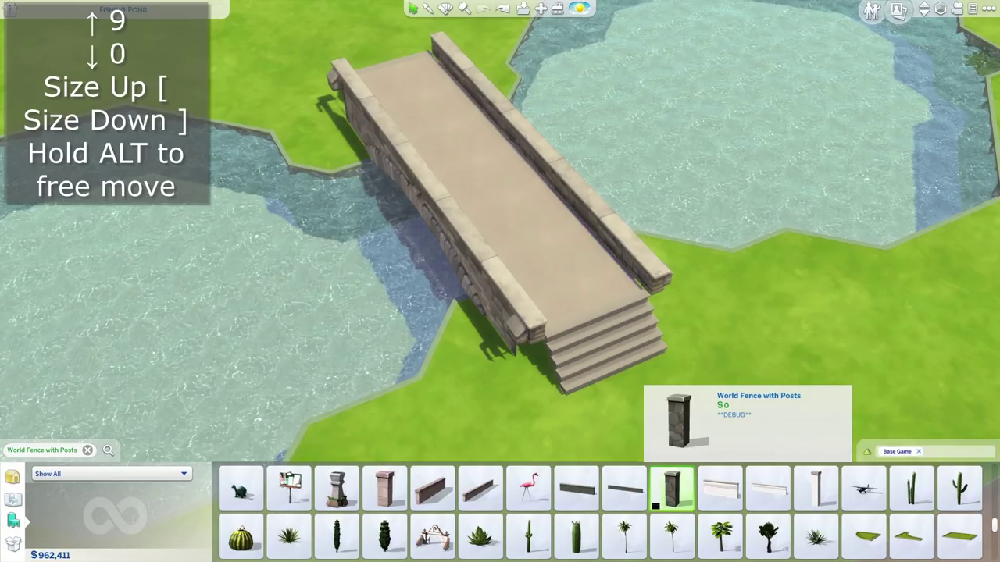
click(672, 490)
click(712, 375)
click(672, 490)
click(750, 418)
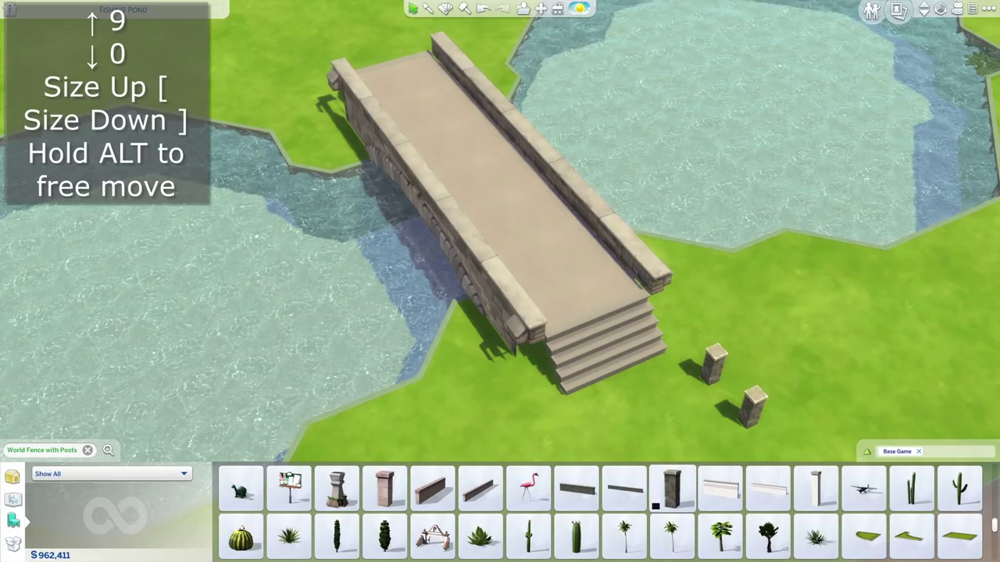
Place two more World Fence with Posts pillars beside the first pair, one for each remaining bridge corner
click(672, 490)
click(800, 390)
click(672, 490)
click(789, 358)
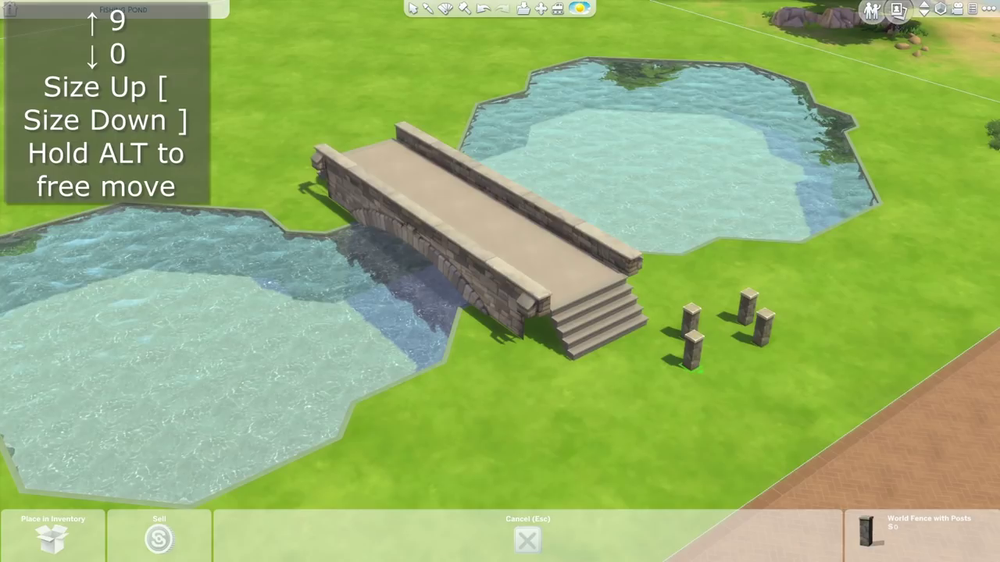
Enlarge the stone posts and set one against the end of the bridge's railing beside the near stairs
key([)
key([)
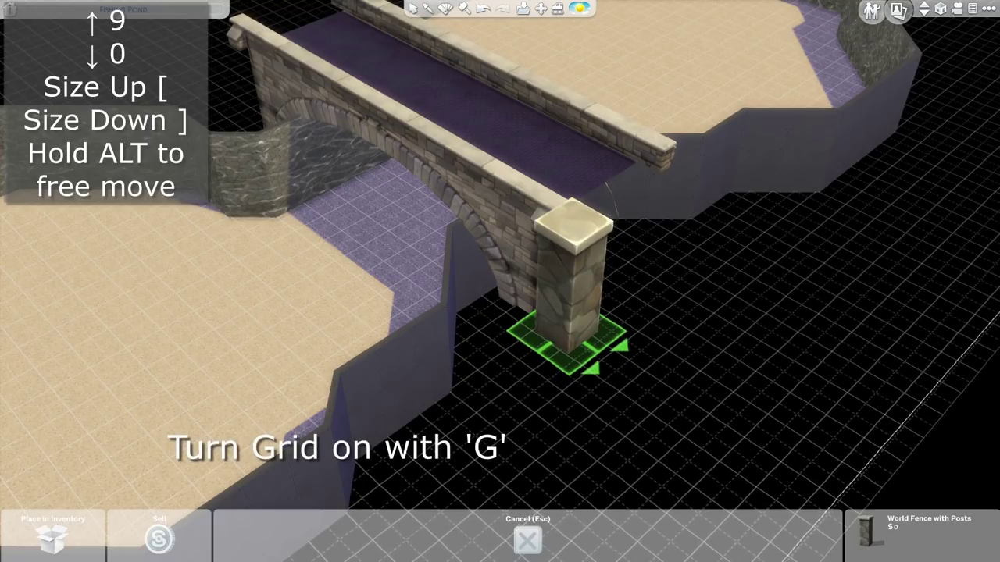
drag(569, 344, 552, 389)
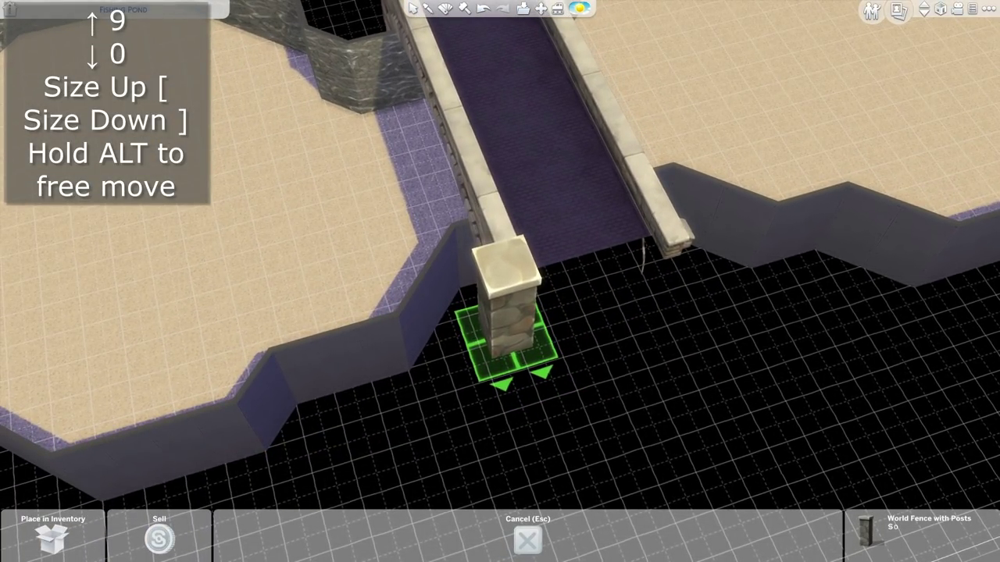
click(508, 344)
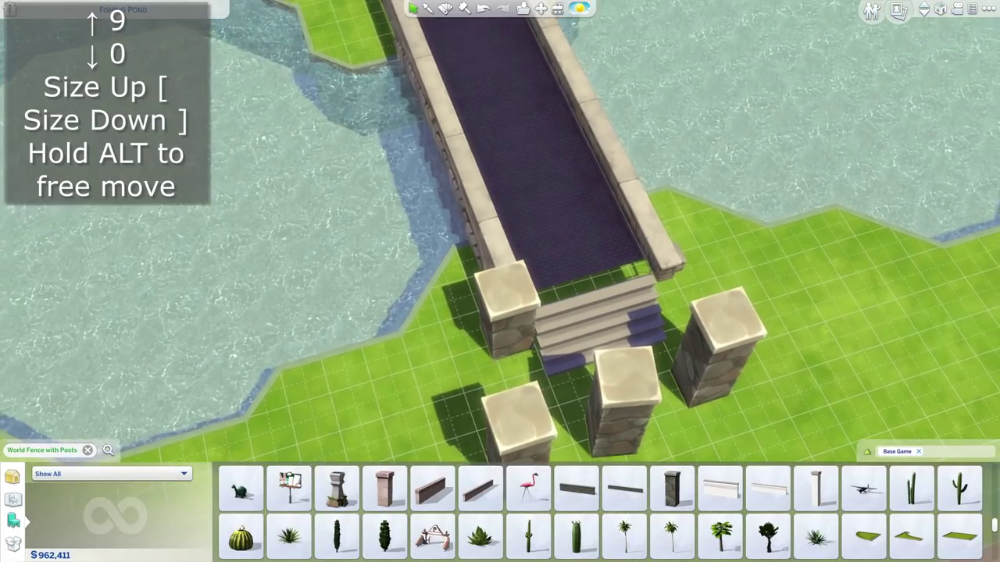
Set the remaining stone posts at the other three railing ends and cover the bridge walkway with brown stone paving
key(e)
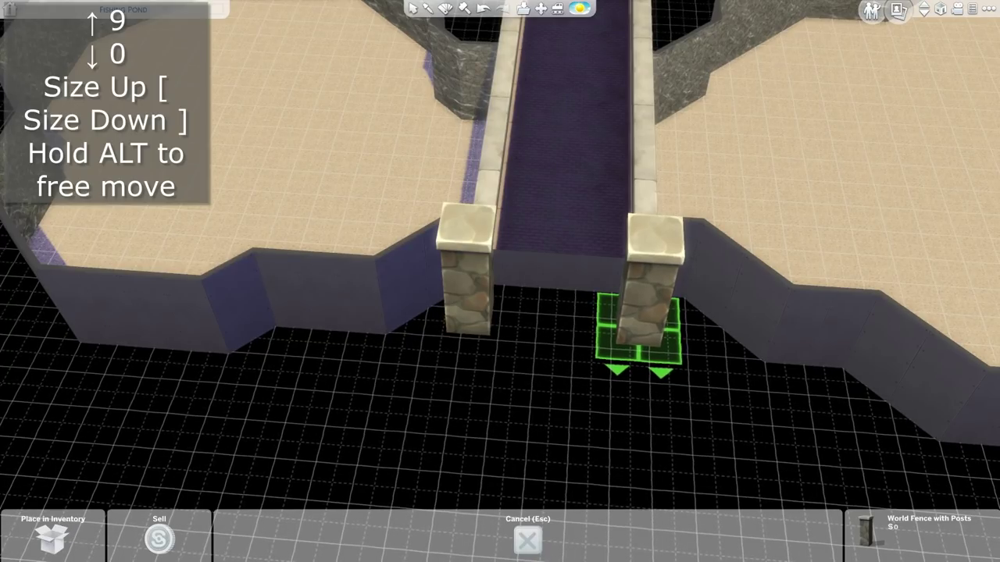
scroll(637, 328, down, 5)
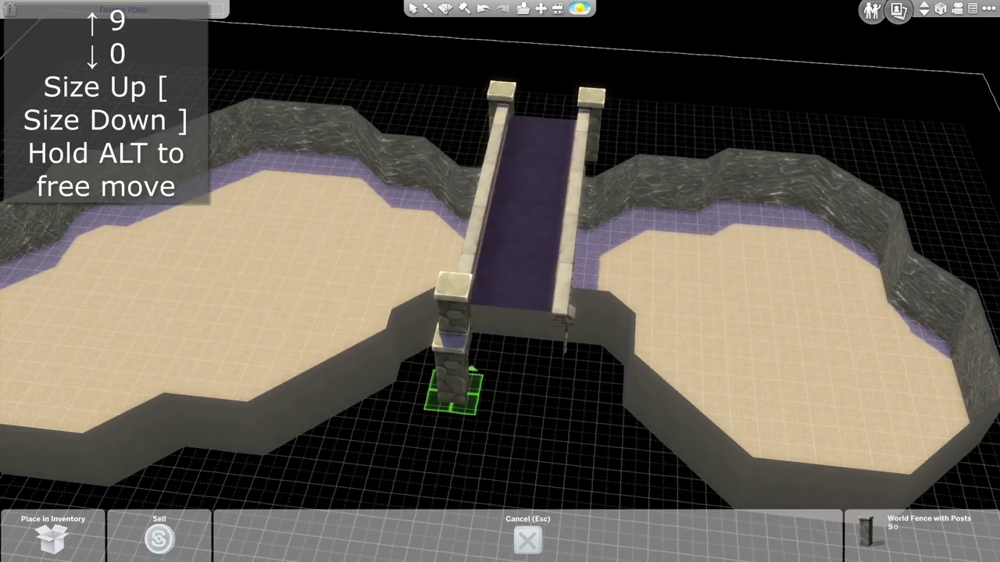
drag(451, 368, 458, 373)
scroll(458, 373, up, 2)
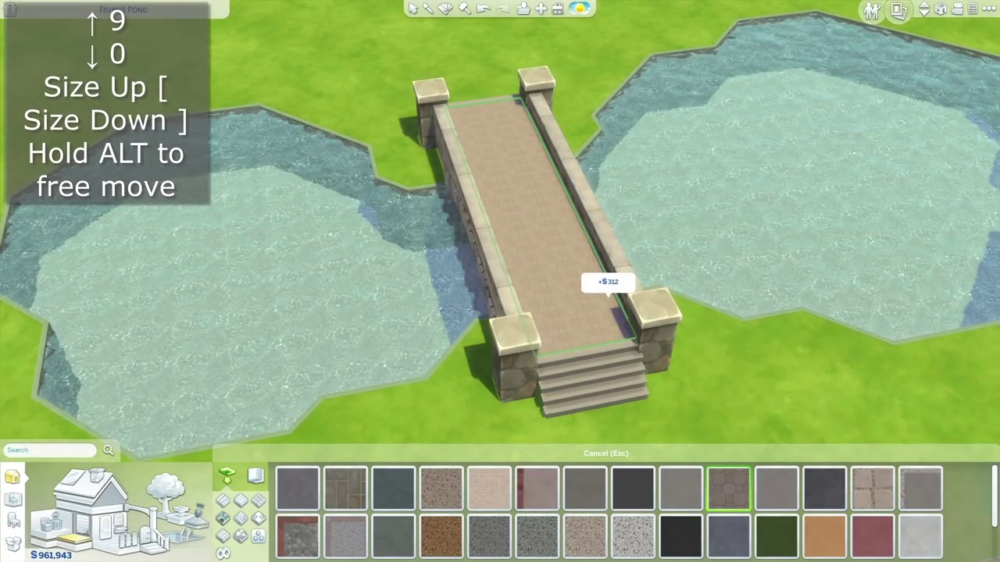
click(617, 306)
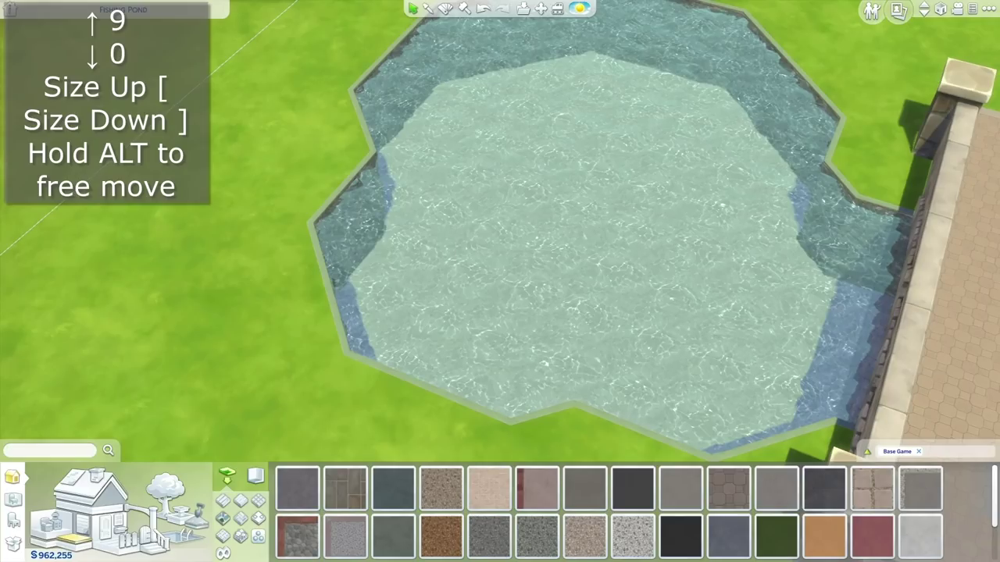
Search the catalog for The First Unicorn to bring up the debug rocks
text(he first)
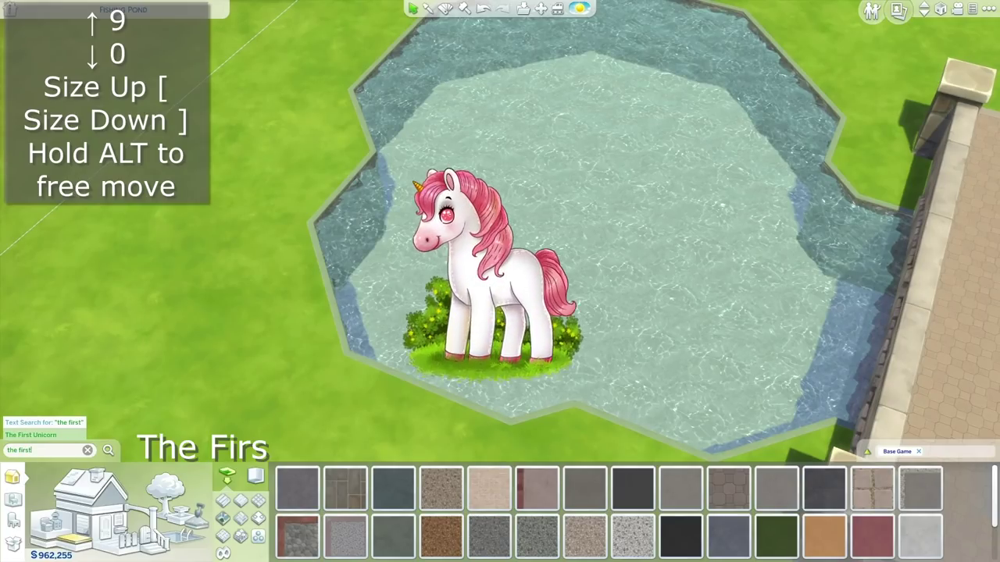
click(31, 435)
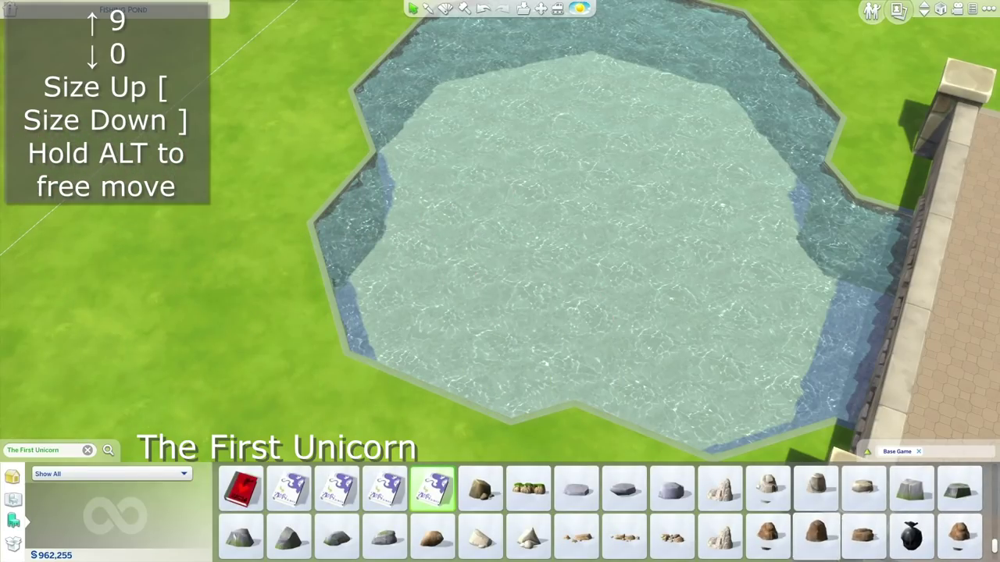
drag(546, 412, 532, 312)
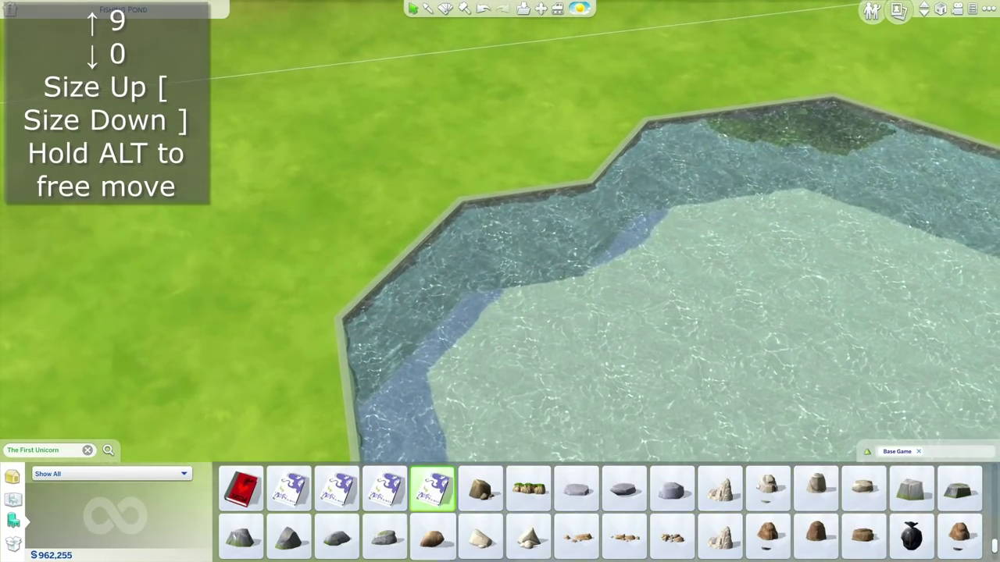
Place a large mossy debug rock on the pond's edge, rotated and raised so it sits partly above the water
click(385, 537)
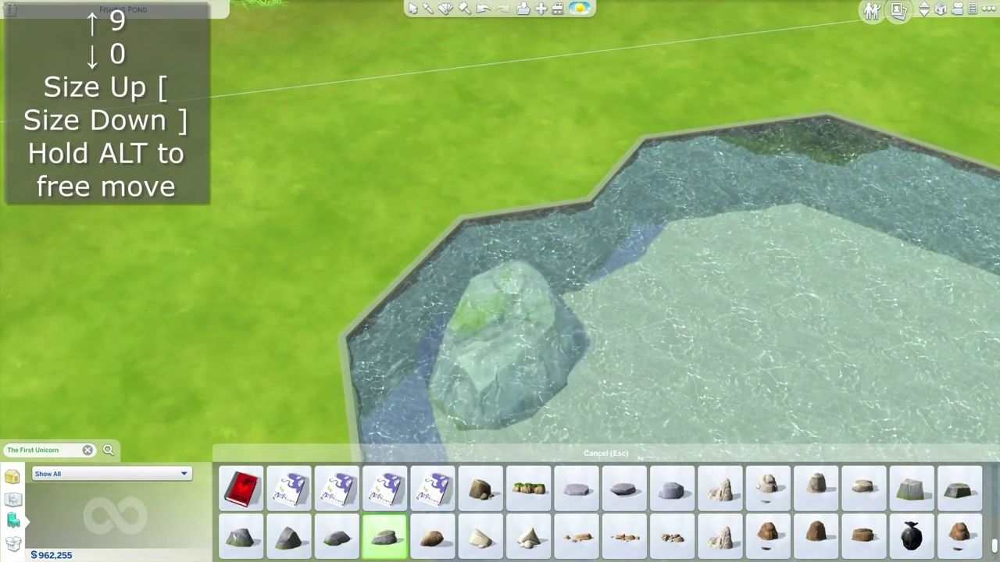
key(9)
key(9)
key(9)
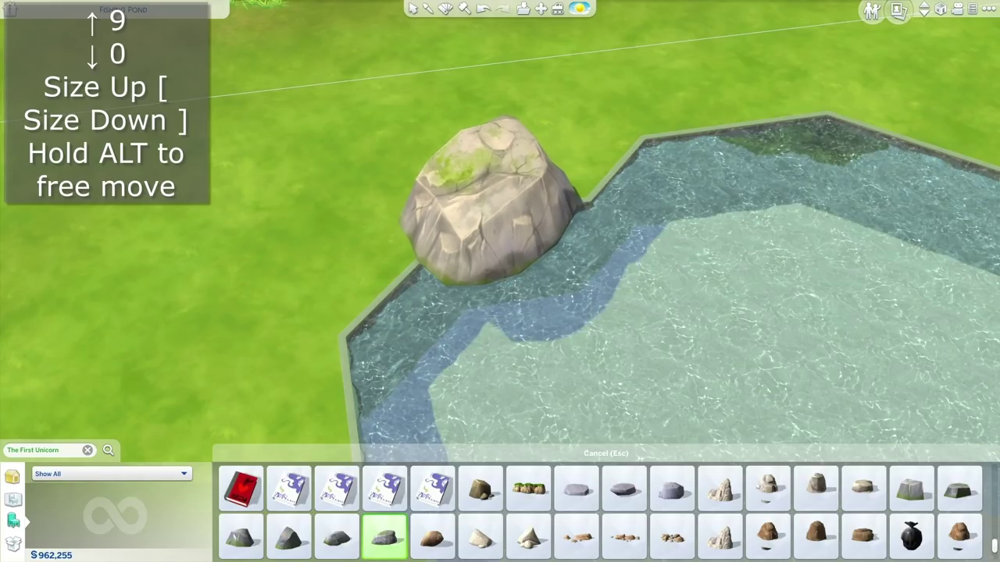
key(0)
key(0)
key(0)
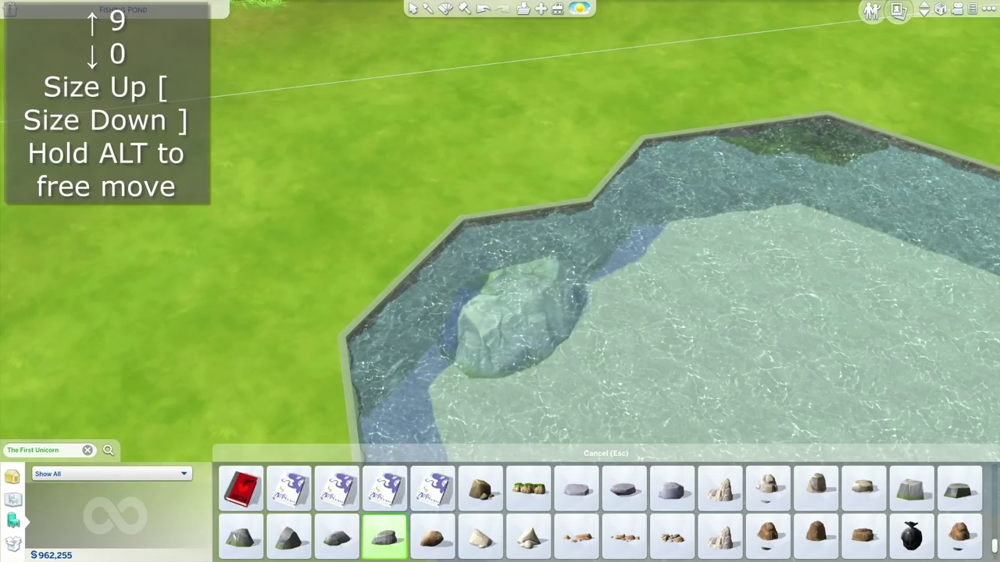
key(period)
key(period)
key(9)
key(9)
key(9)
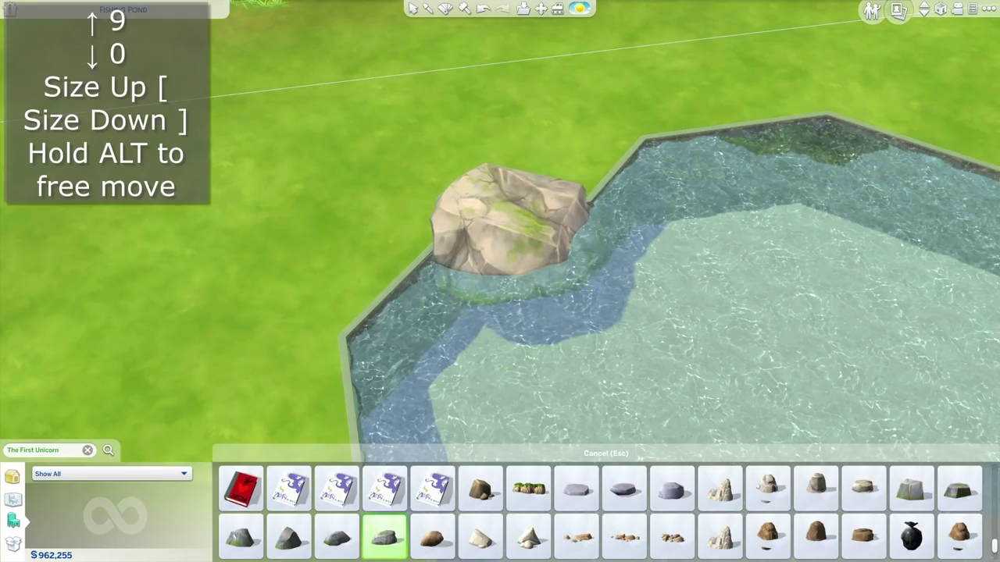
click(509, 235)
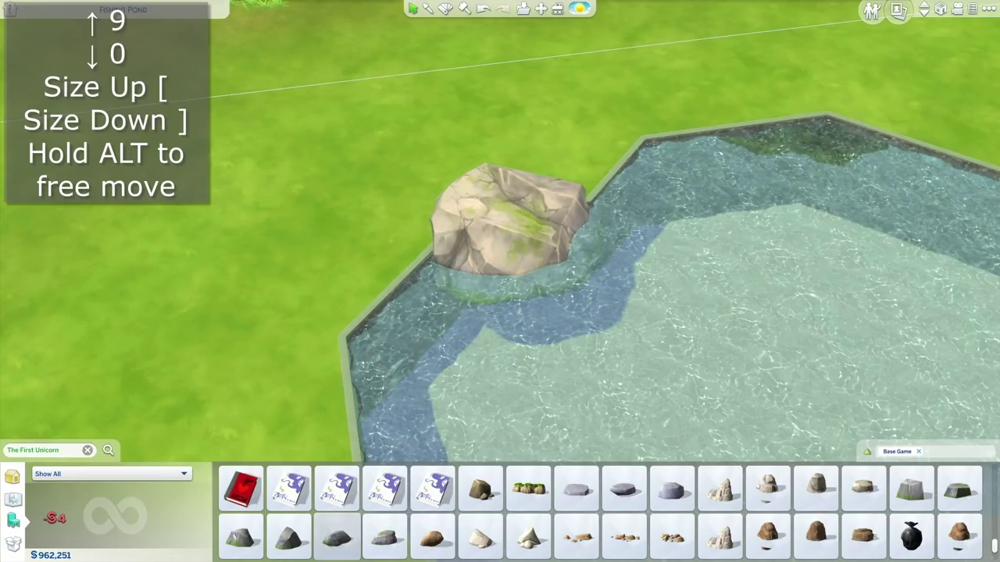
Place a long debug rock along the pond's edge directly beside the first mossy rock
click(337, 537)
key(period)
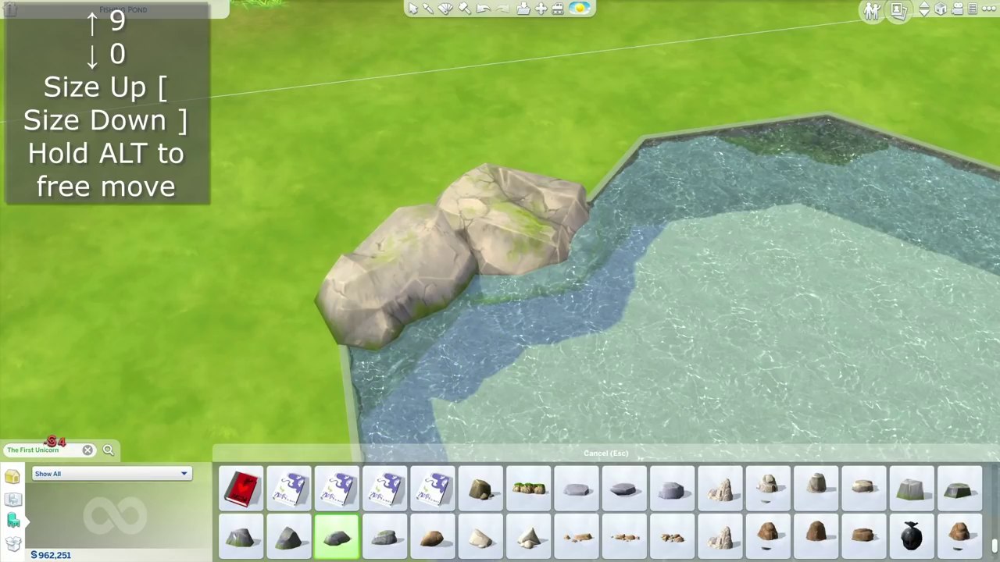
click(396, 278)
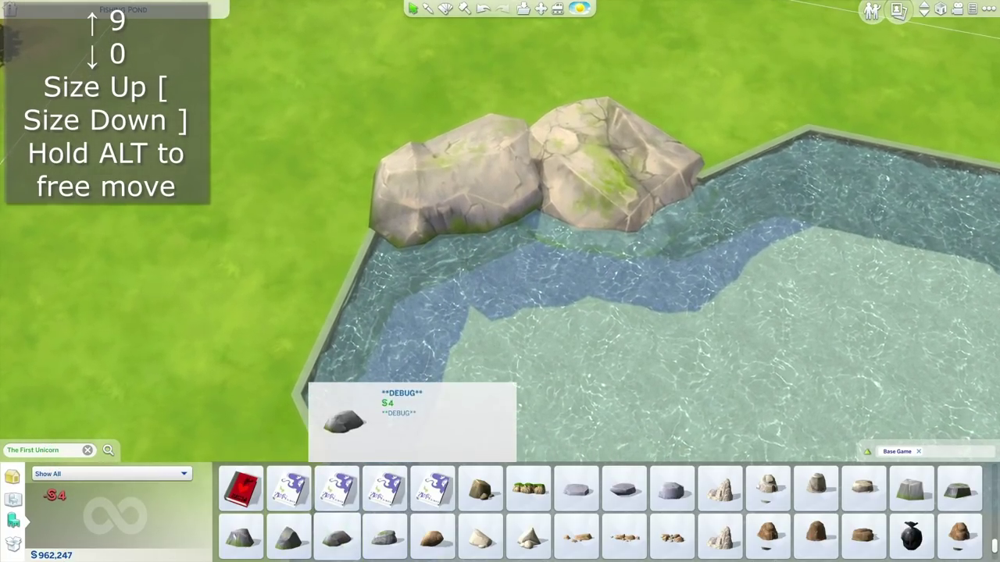
Add a small pointed debug rock on the other side of the mossy rock, turning it to show a flatter top
click(288, 536)
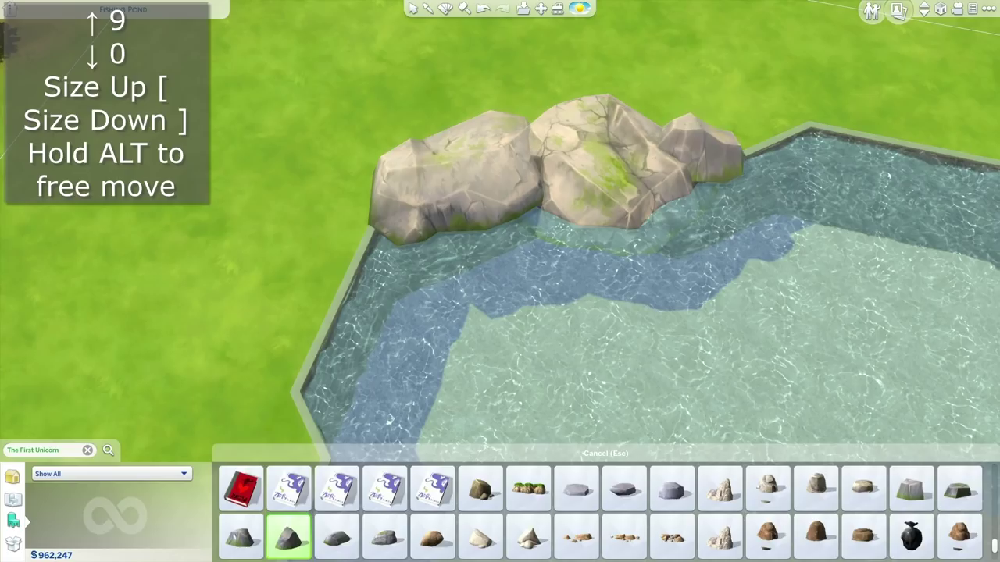
click(701, 150)
click(706, 150)
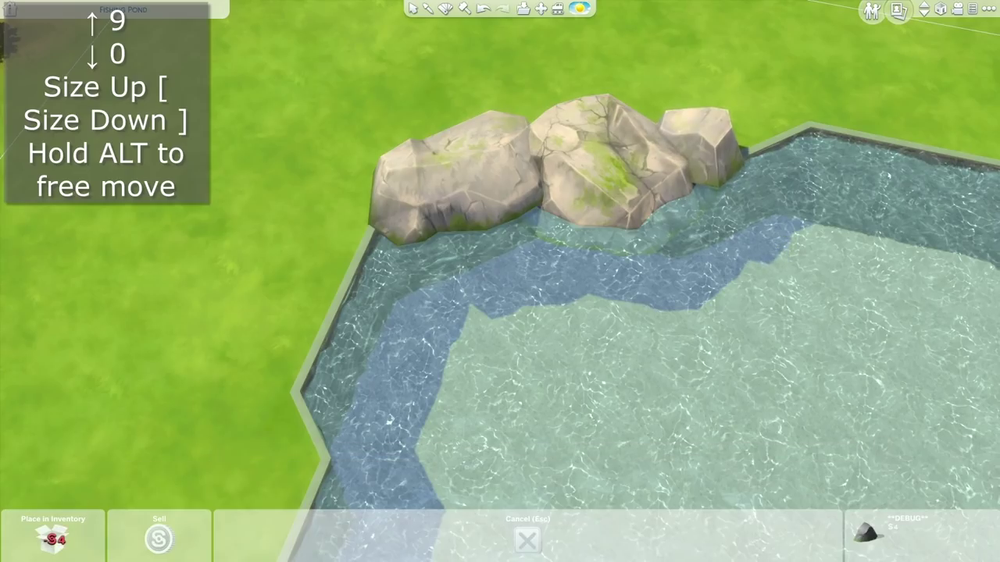
click(687, 136)
key(d)
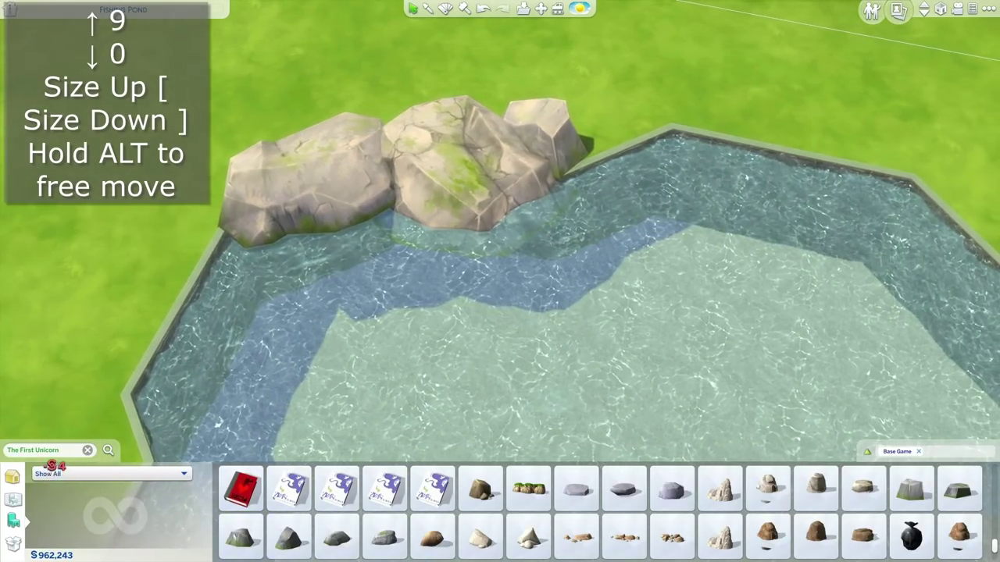
Place a long debug rock partly submerged in front of the small rock, rotated to curve along the shoreline
key(w)
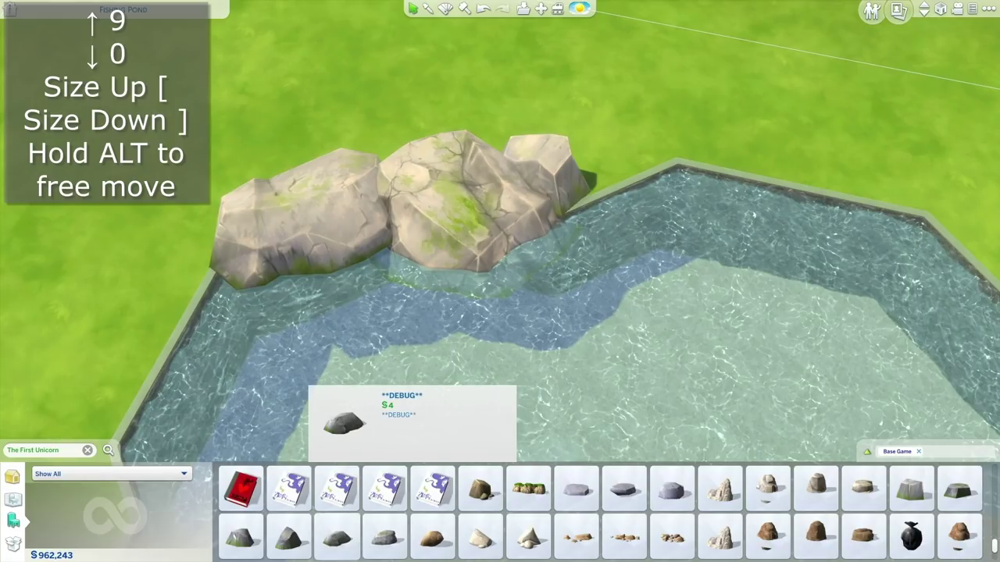
click(336, 538)
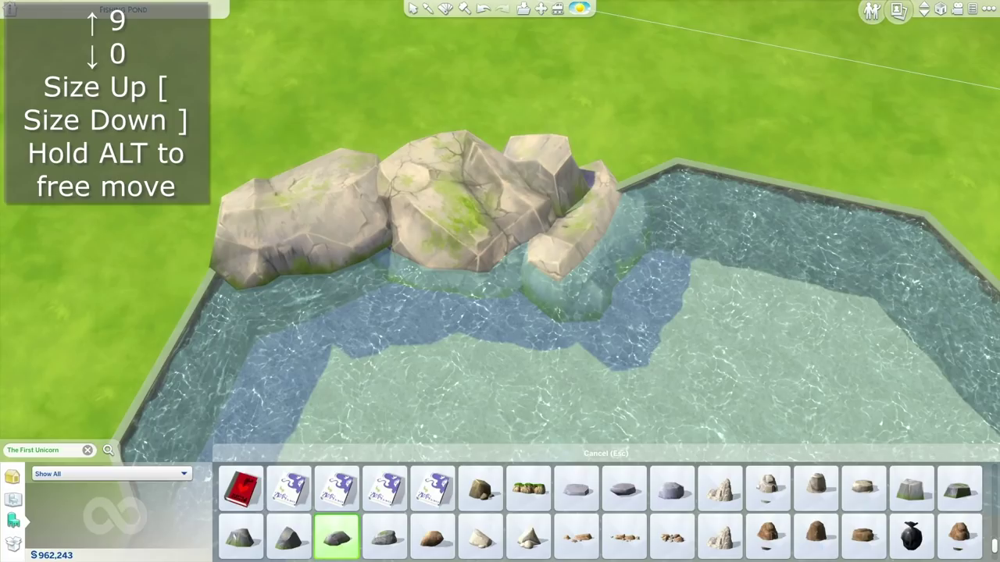
key(comma)
key(comma)
key(comma)
key(comma)
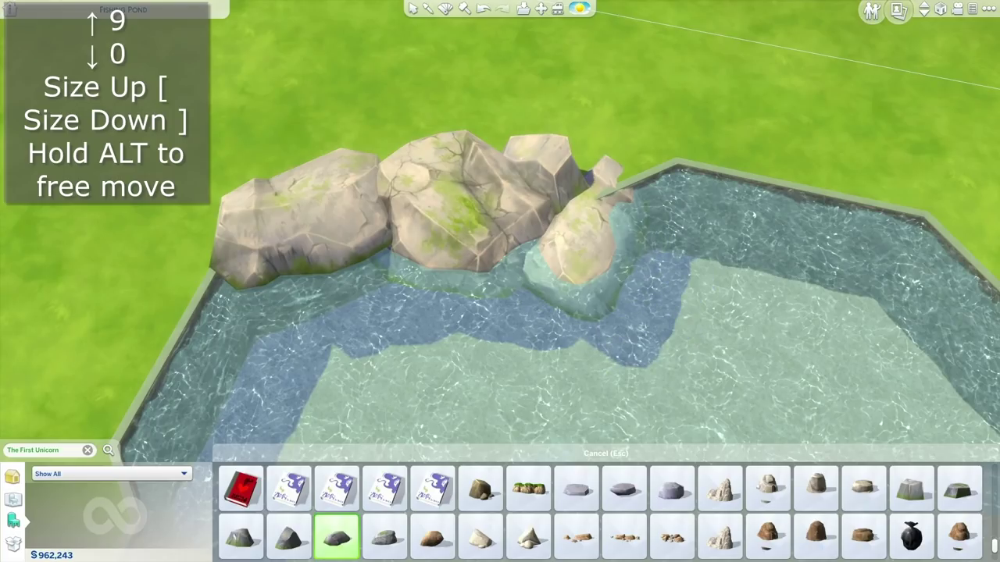
key(comma)
key(comma)
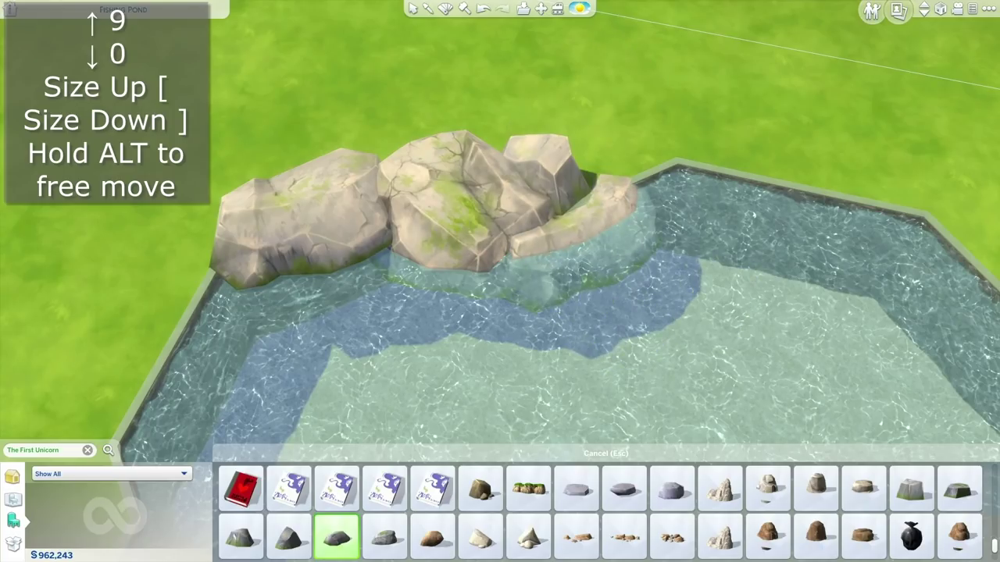
click(582, 234)
key(period)
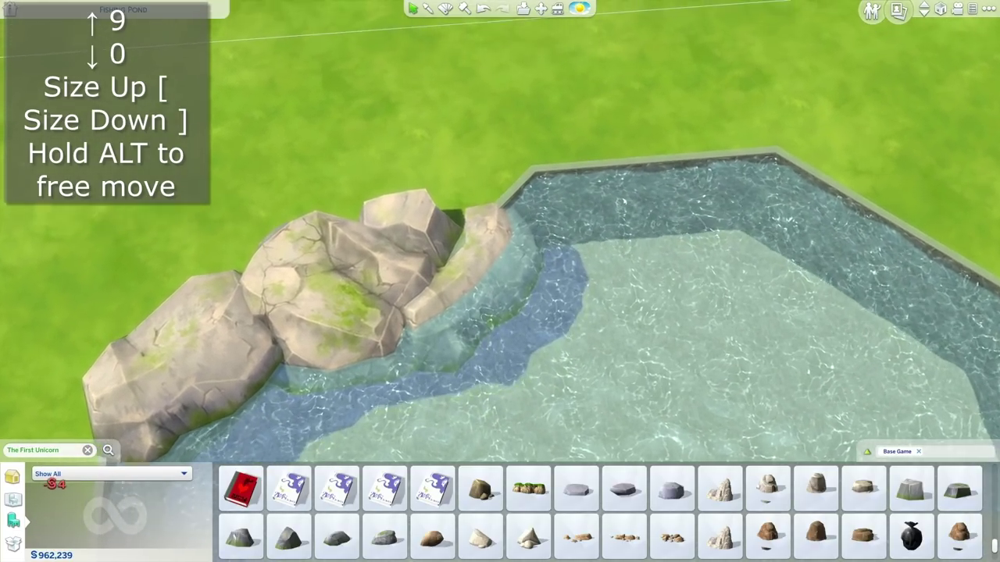
Place a tall debug rock on the bank behind the cluster, rotated to fit between the mossy and small rocks
mouse_move(336, 537)
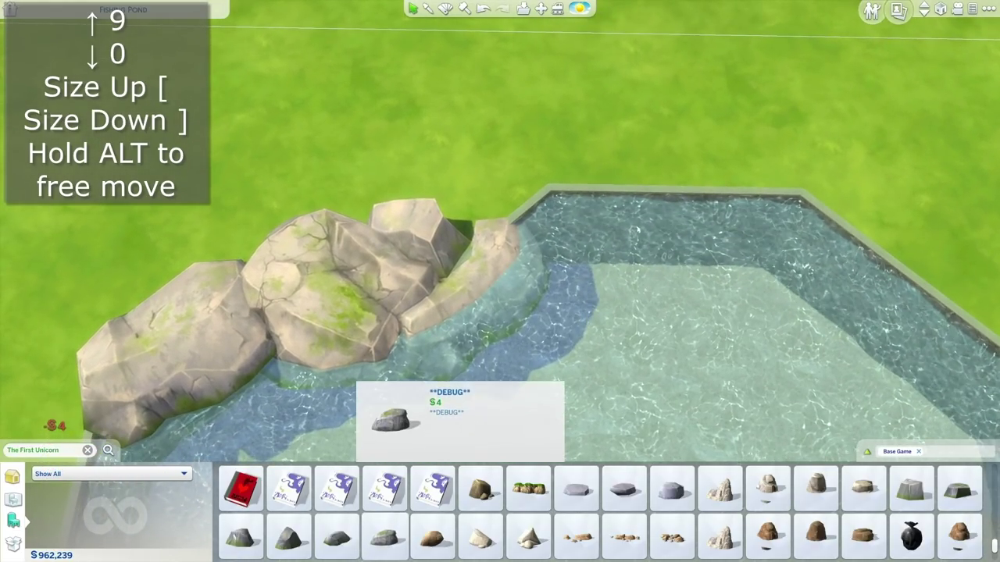
click(241, 537)
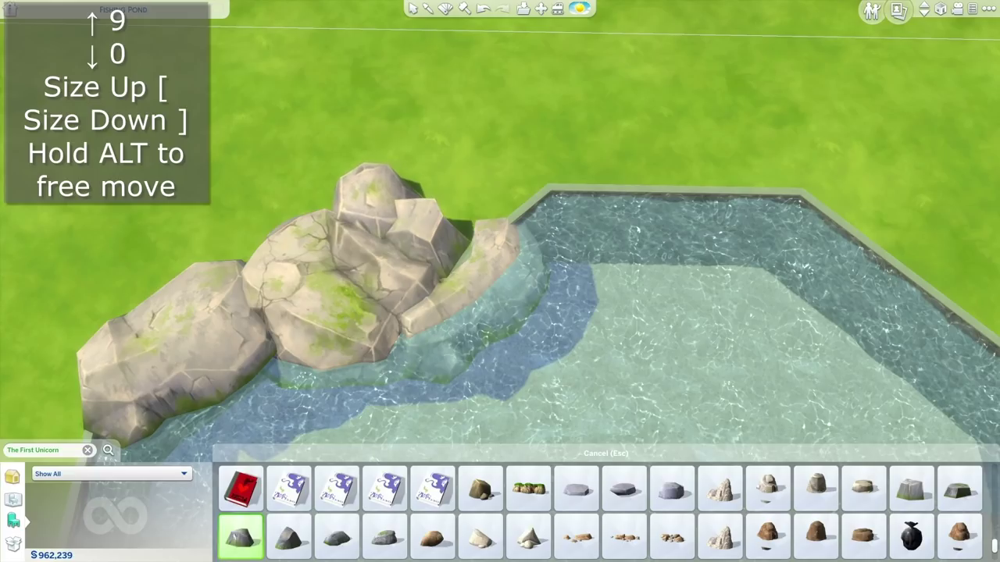
key(comma)
click(363, 205)
key(comma)
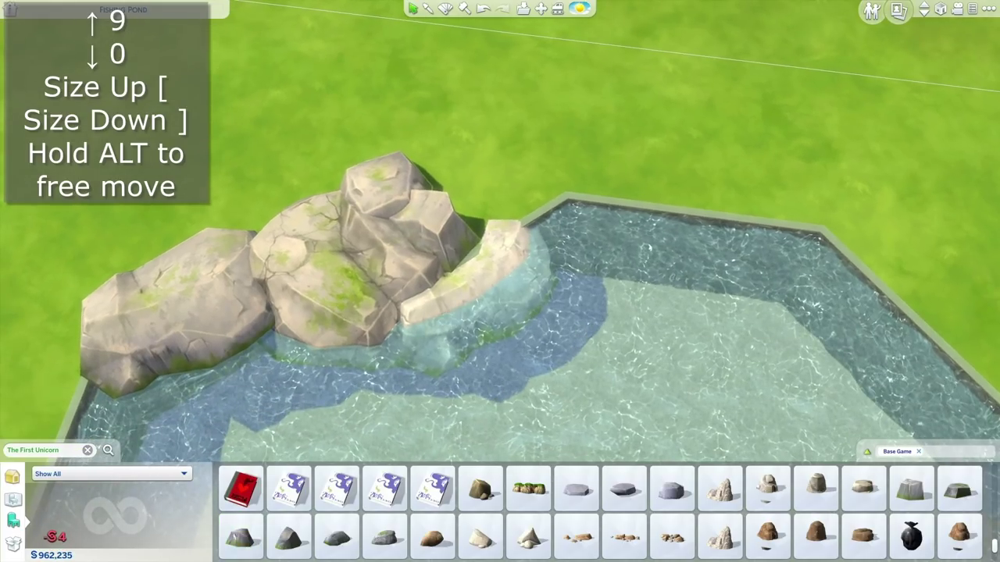
Place a long debug rock at the open end of the first rock cluster, rotated to follow the pond's edge
click(335, 538)
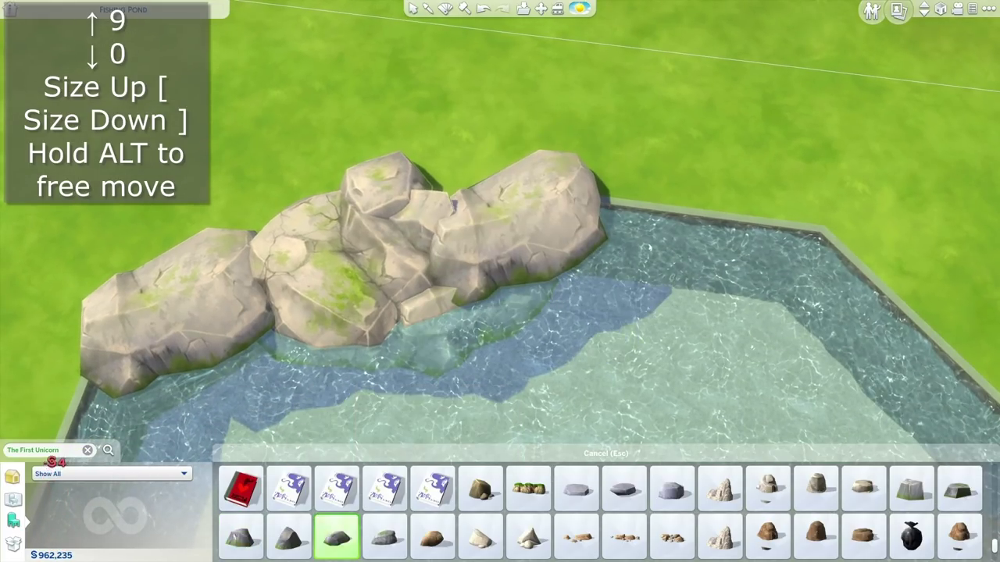
key(period)
click(519, 209)
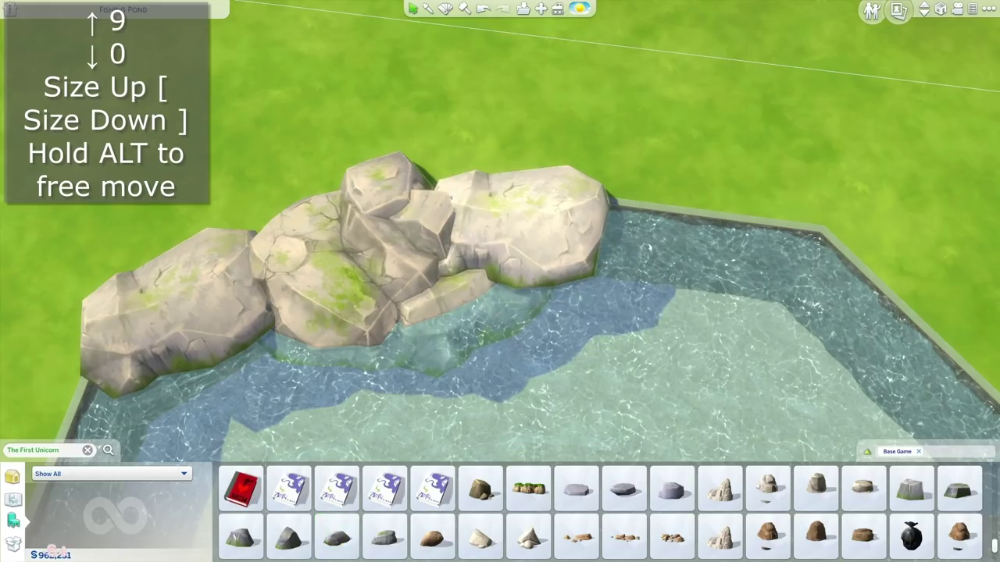
click(519, 210)
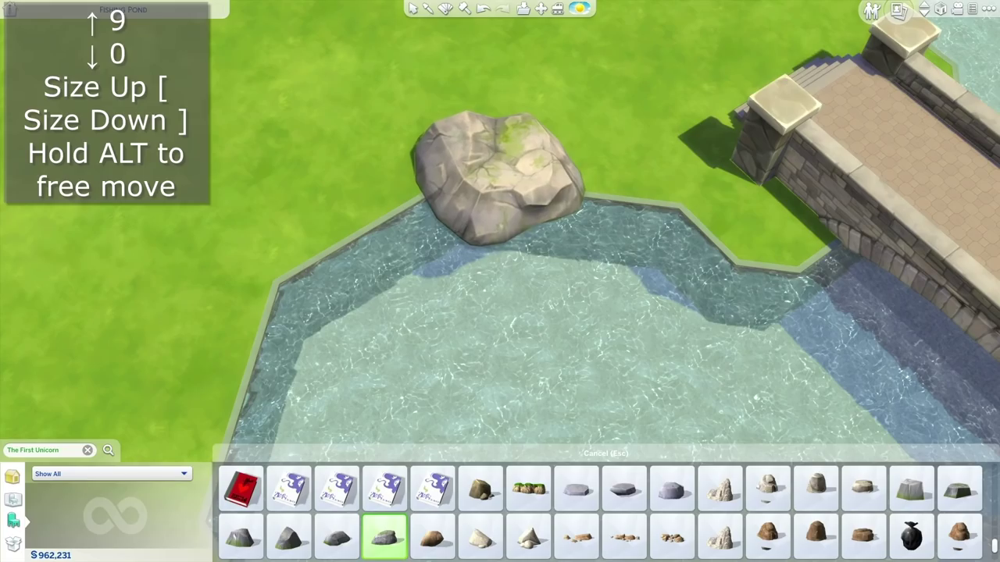
Place a scaled-down mossy debug rock on the pond bank near the bridge, with a long debug rock directly beside it
click(504, 176)
click(503, 176)
click(504, 176)
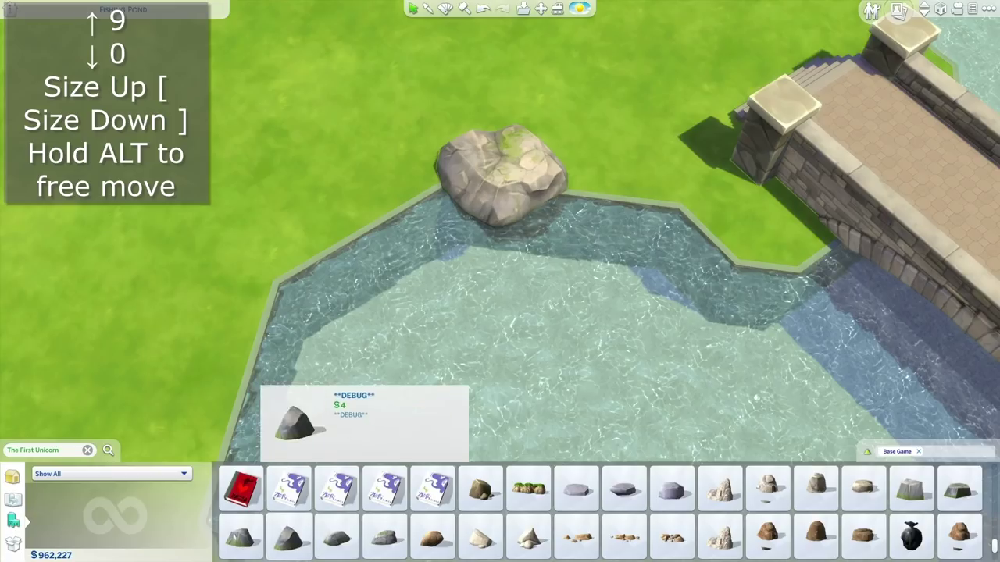
click(337, 537)
click(613, 195)
Place a mossy debug rock in the water in front of the new pair and raise it until its top breaks the surface
click(385, 536)
click(537, 283)
click(539, 282)
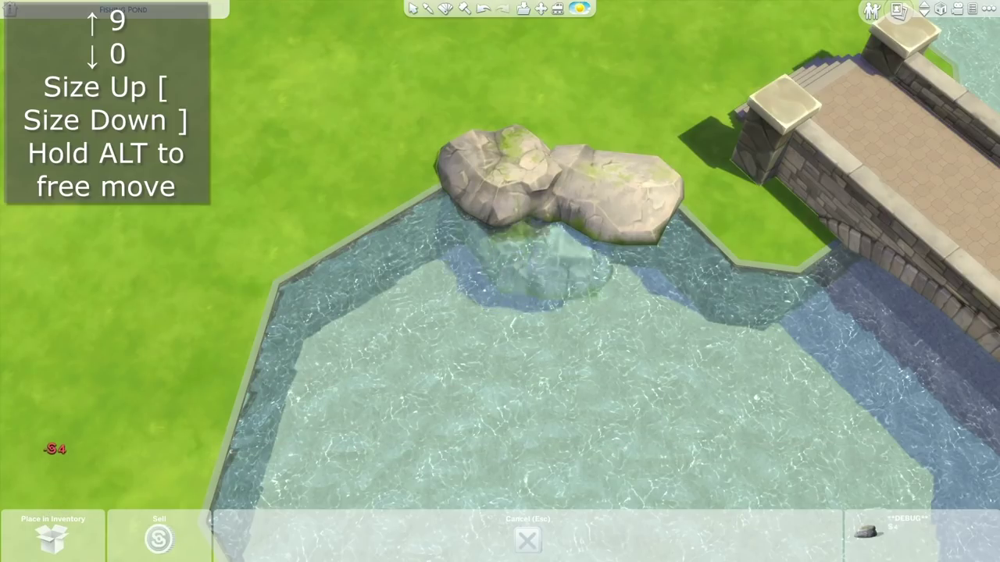
key(9)
key(9)
click(535, 262)
scroll(534, 262, up, 2)
scroll(500, 282, down, 3)
Add another raised, partly submerged mossy debug rock at the end of the cluster nearest the bridge
click(385, 537)
key(9)
key(9)
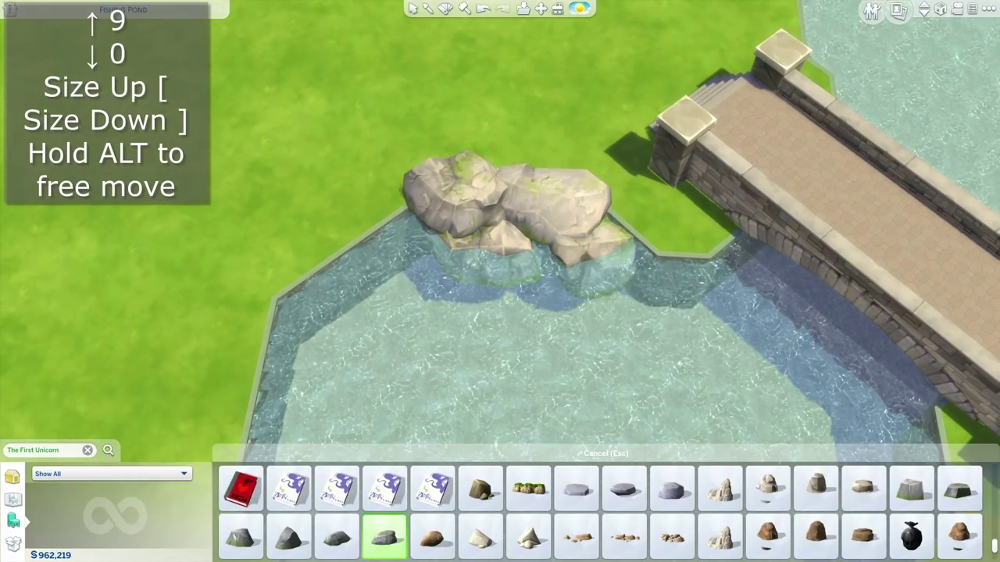
Place a long debug rock on the bank at the end of the cluster farthest from the bridge
click(336, 536)
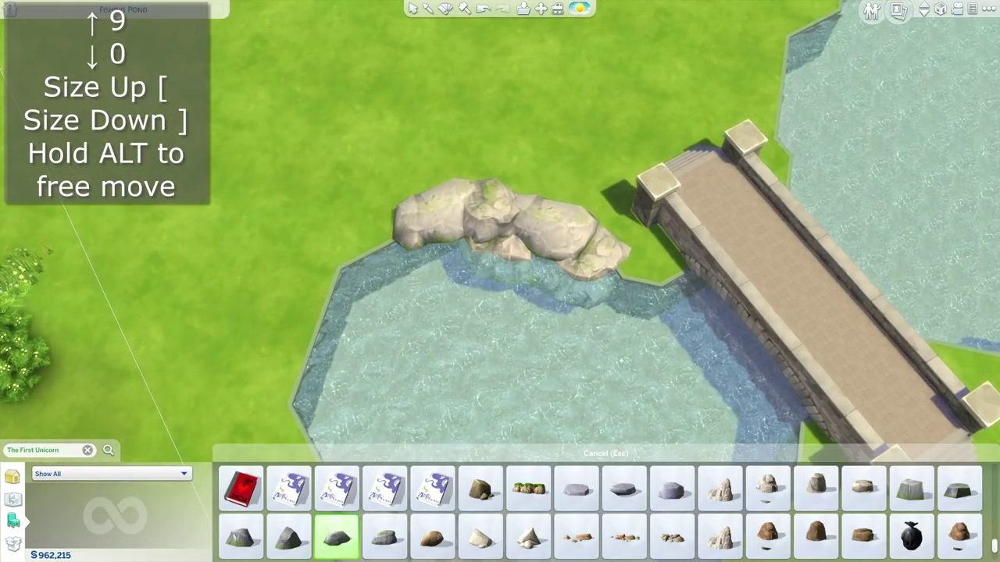
click(408, 228)
click(407, 228)
click(407, 227)
scroll(500, 257, down, 3)
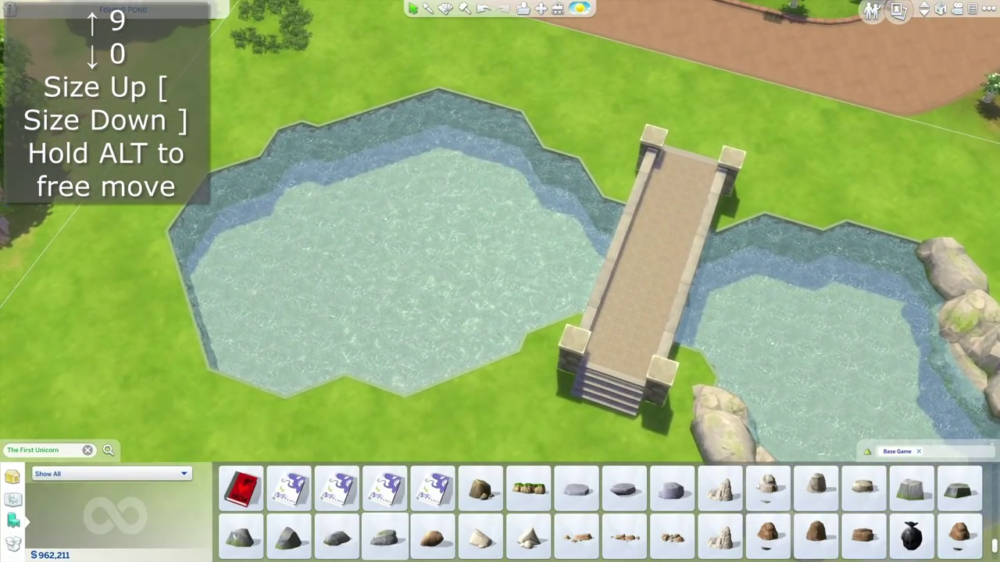
Build a rock cluster on the bank across the bridge from mossy, tall, partly submerged and long debug rocks
click(337, 536)
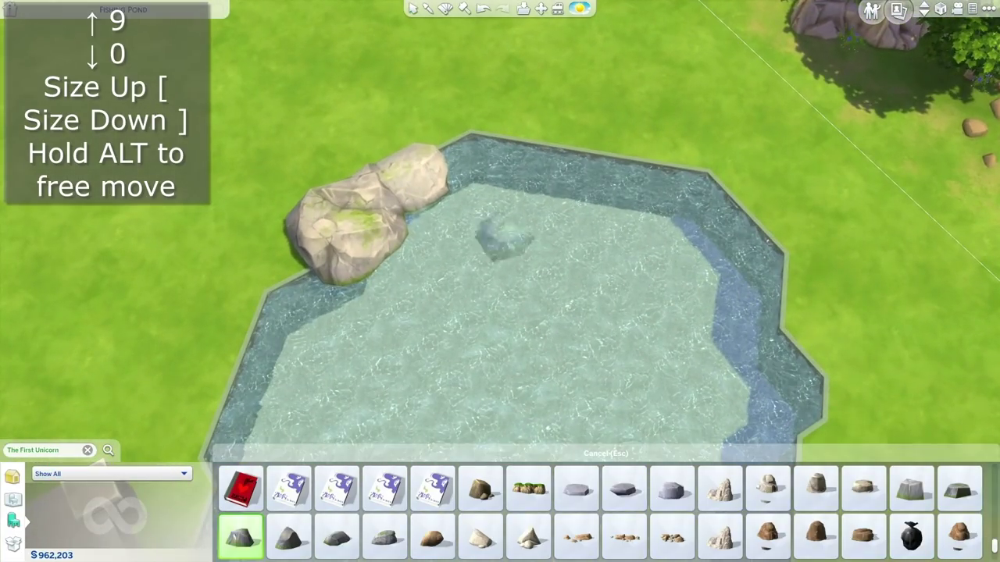
click(385, 536)
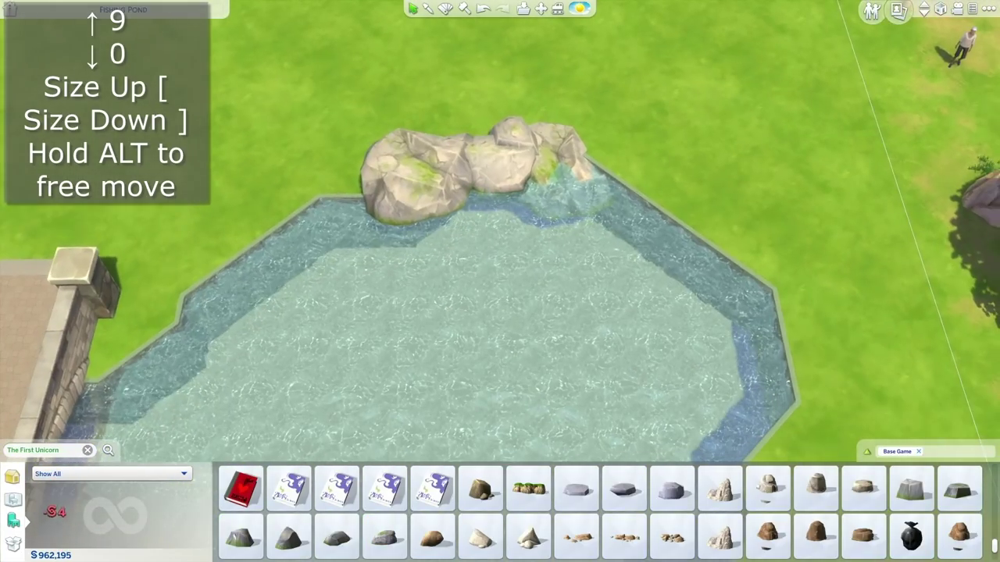
click(336, 536)
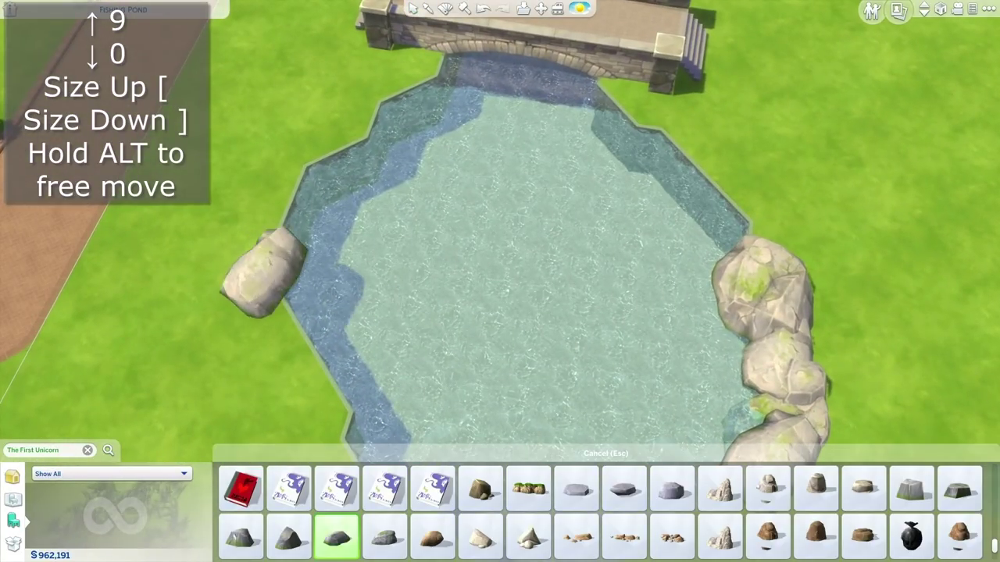
Build a matching cluster of mossy and long debug rocks on the opposite bank of that same pool section
click(385, 535)
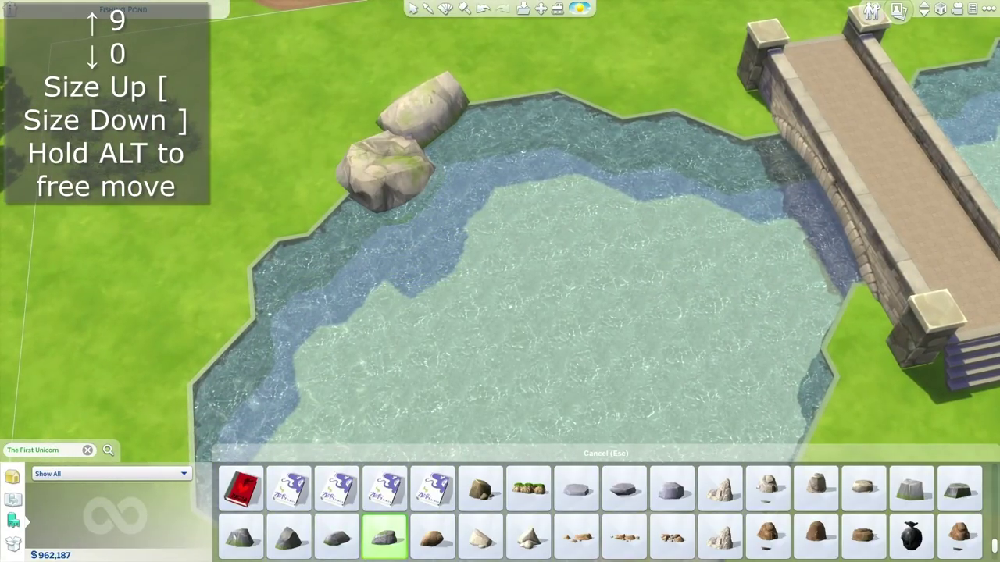
click(383, 172)
click(337, 536)
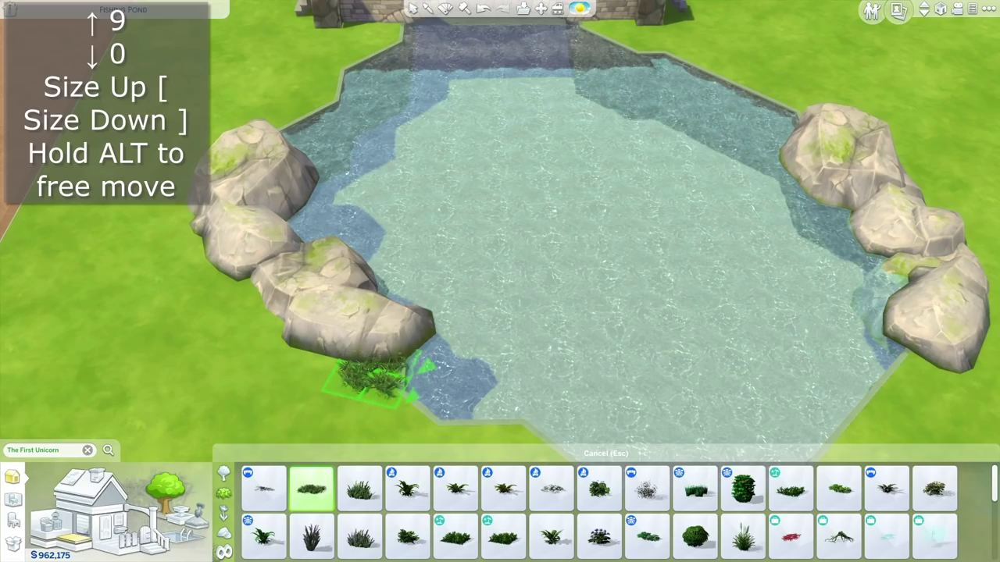
Spread overlapping low groundcover shrubs around the outer base of the new rock cluster and along the adjoining pond edge
shift+click(377, 380)
shift+click(393, 388)
click(379, 387)
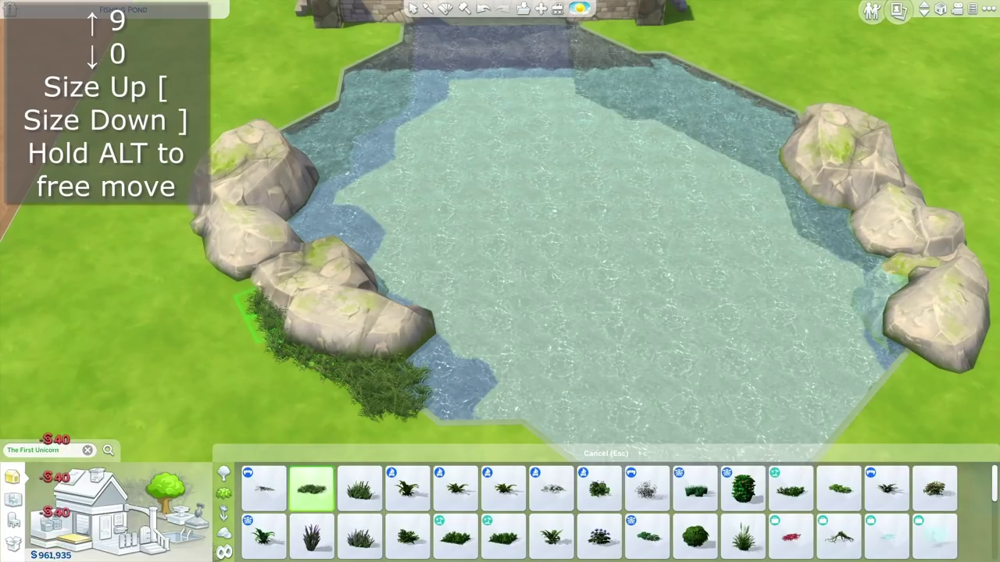
shift+click(361, 406)
shift+click(399, 415)
shift+click(420, 413)
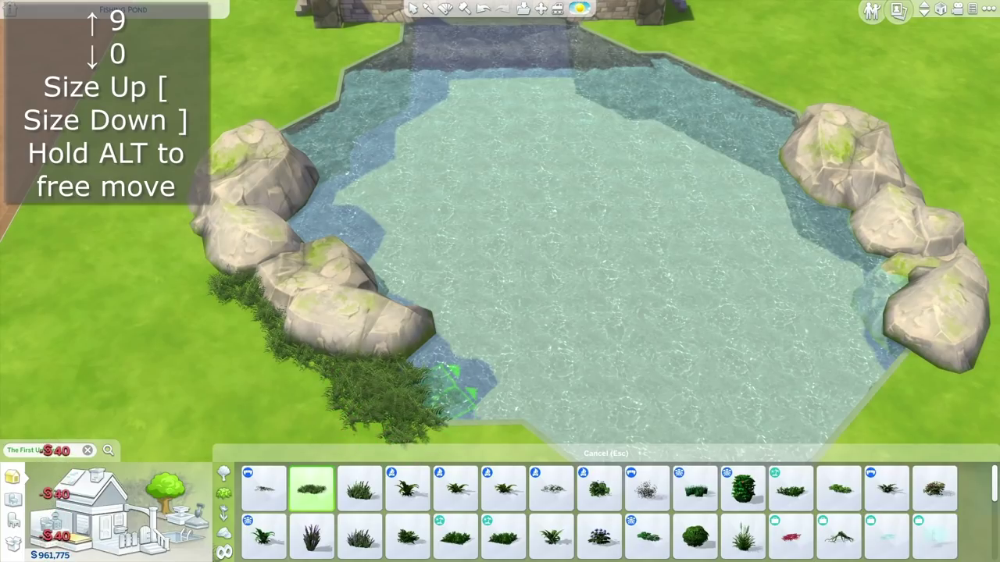
Place low groundcover shrubs around the end rock of the cluster on the opposite bank
scroll(330, 391, down, 5)
scroll(406, 360, up, 3)
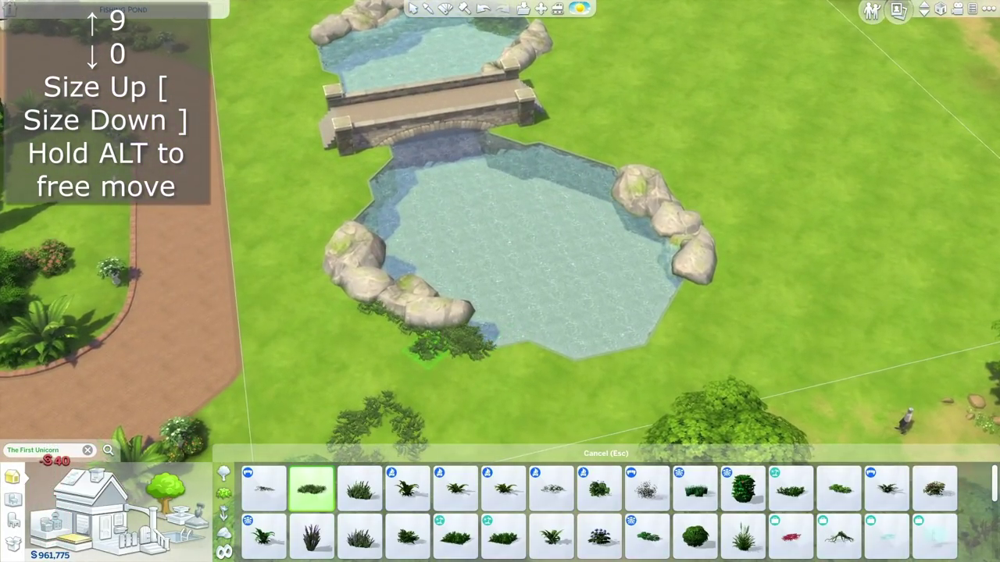
scroll(428, 351, up, 3)
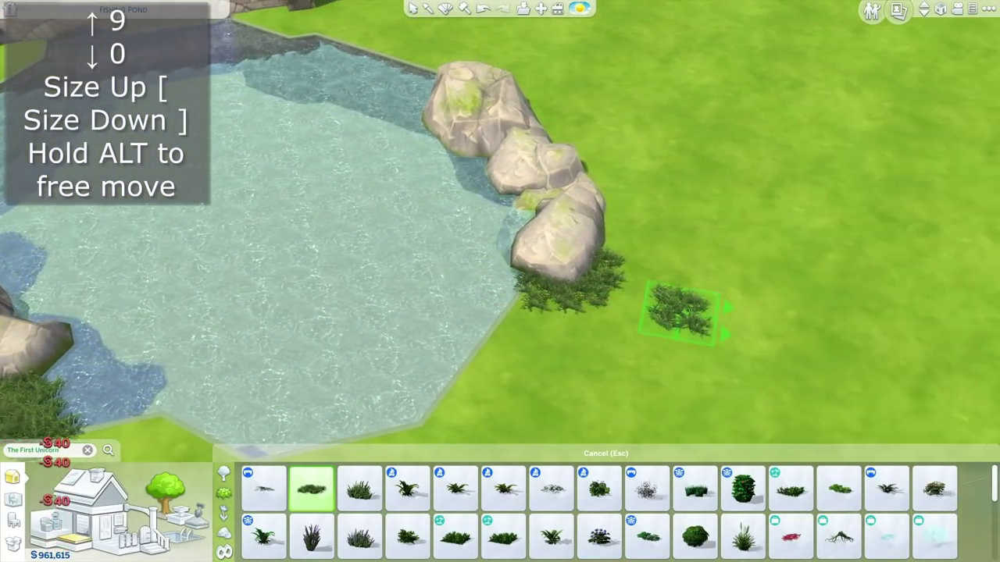
drag(682, 313, 731, 342)
scroll(730, 342, up, 2)
scroll(766, 371, down, 3)
click(697, 354)
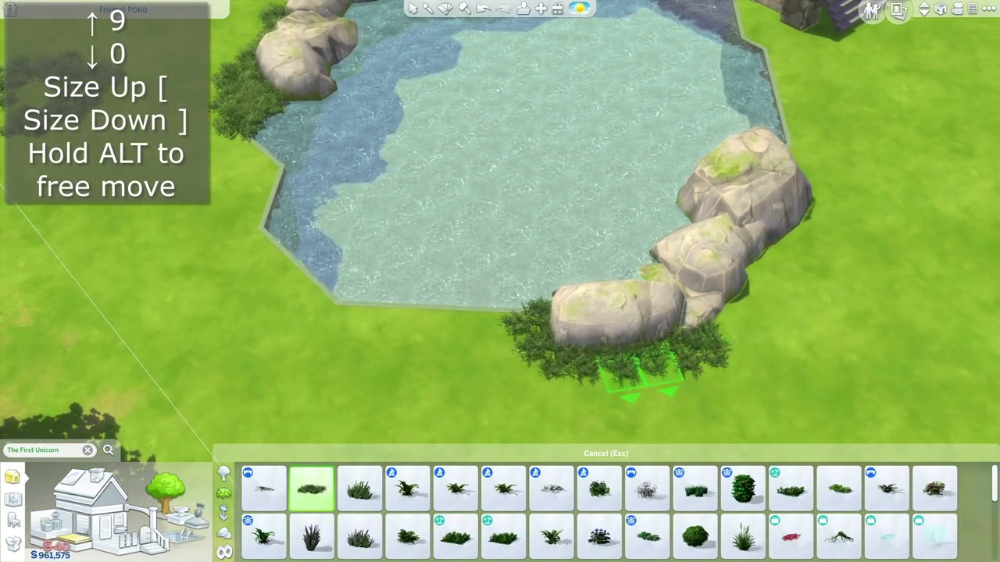
Thicken the shrub bed behind that end rock with a second row of overlapping groundcover shrubs
click(625, 383)
click(649, 403)
click(621, 406)
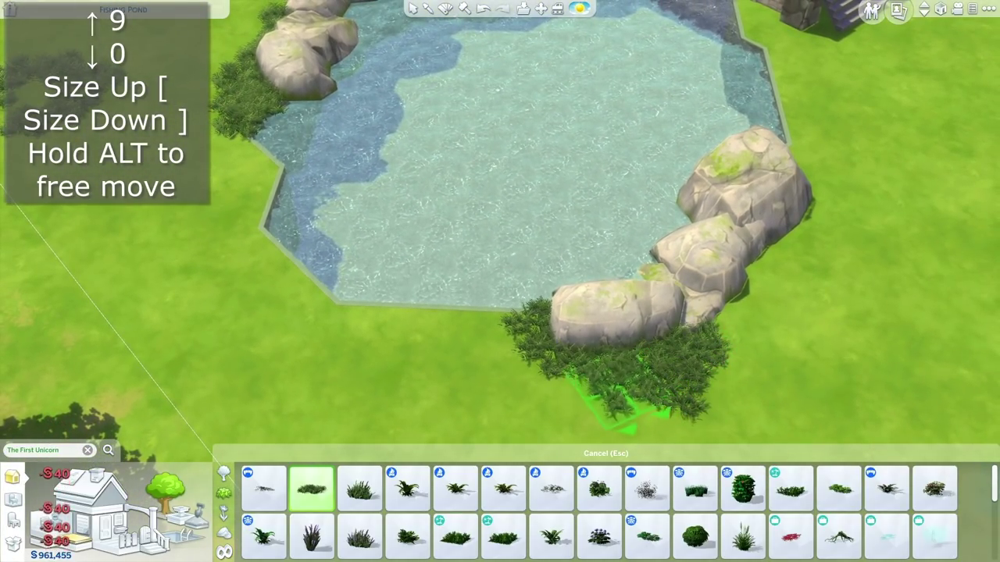
click(590, 399)
click(562, 387)
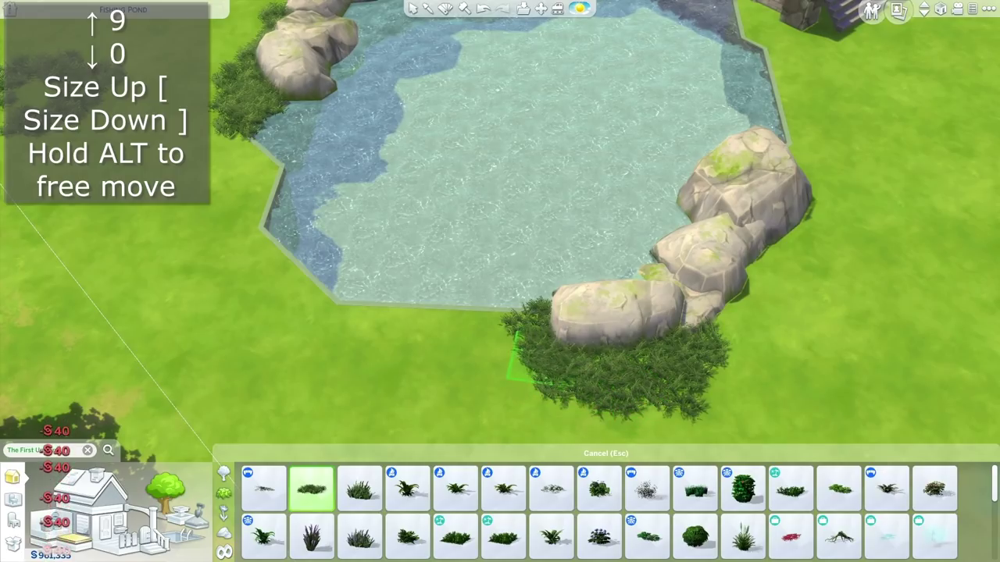
Line the bare pond edge beside the shrub bed with overlapping Hedera Canariensis - Curved, following the curve of the shoreline
scroll(539, 359, down, 1)
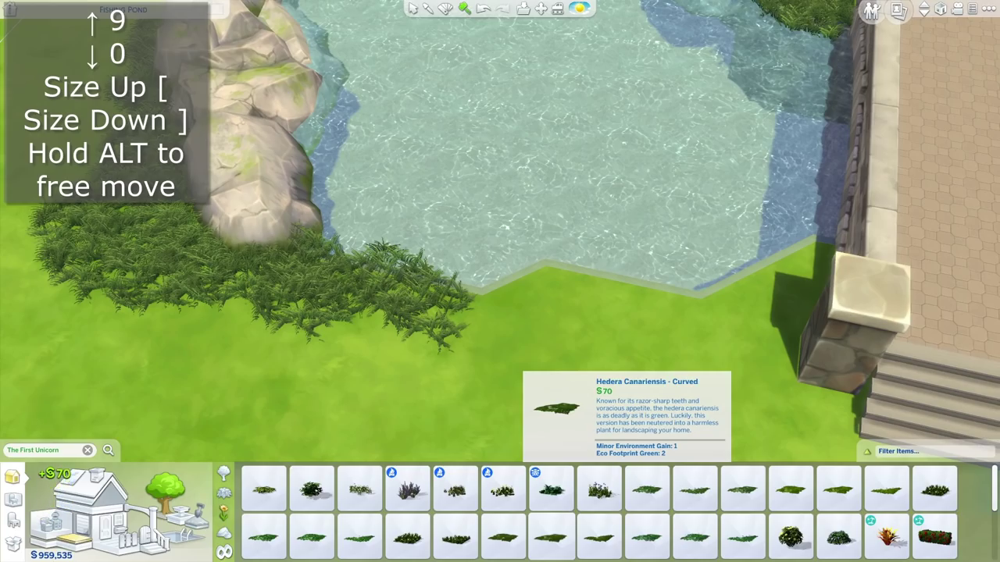
click(551, 538)
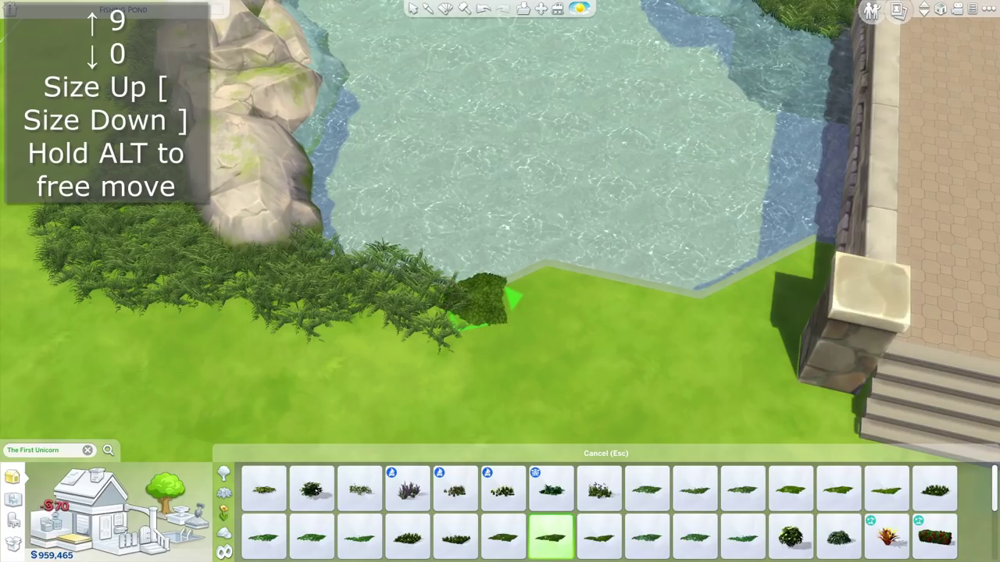
click(483, 303)
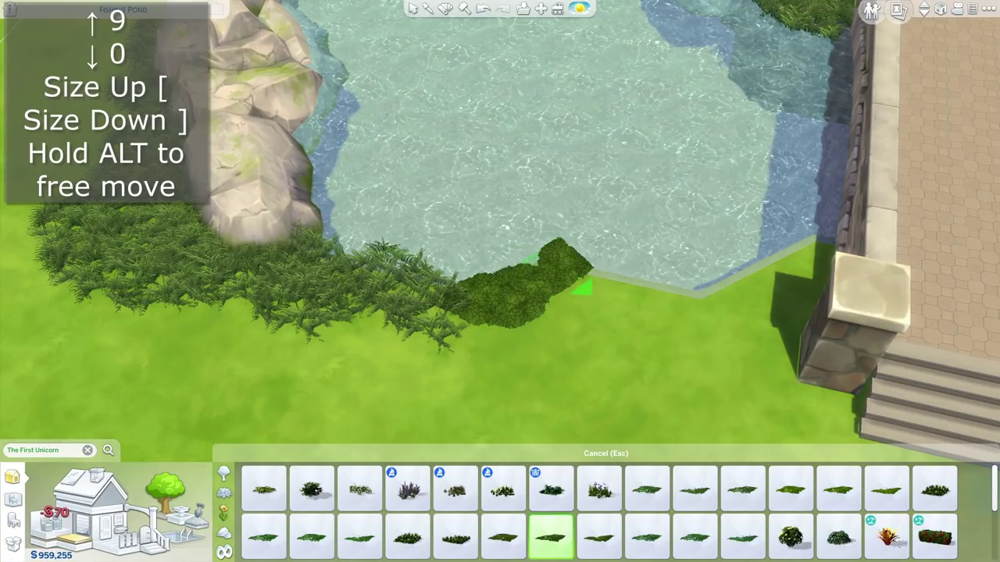
click(553, 248)
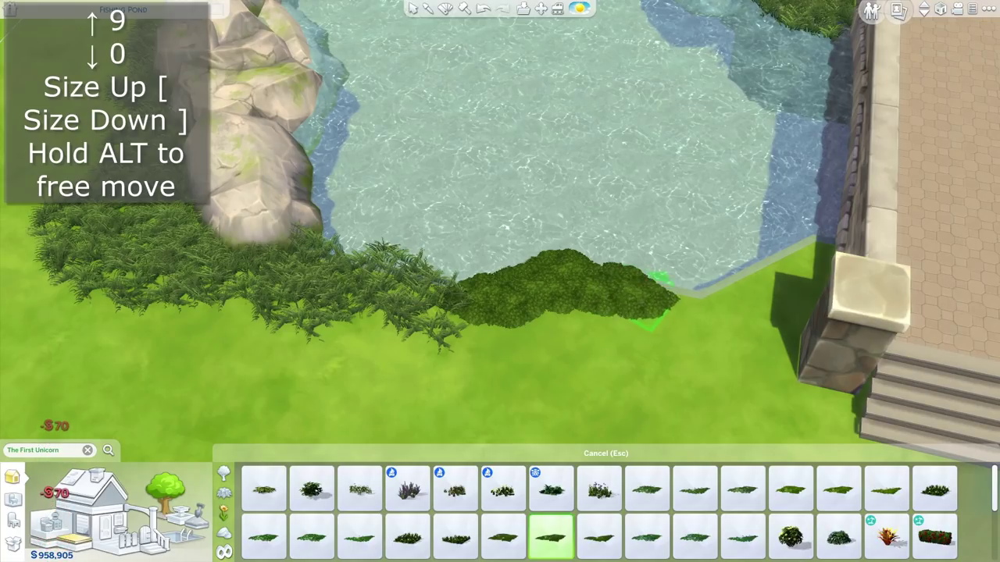
click(654, 300)
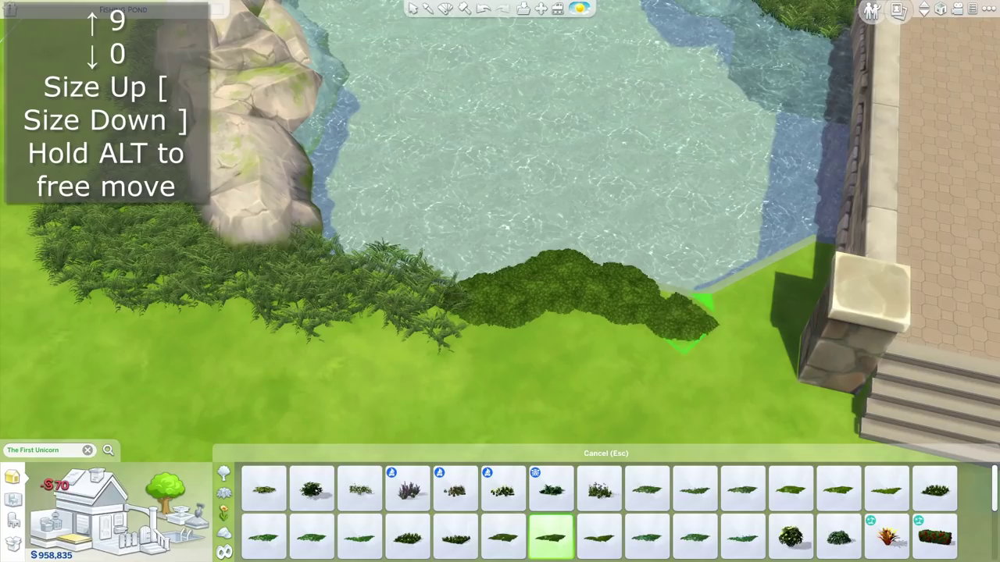
click(691, 317)
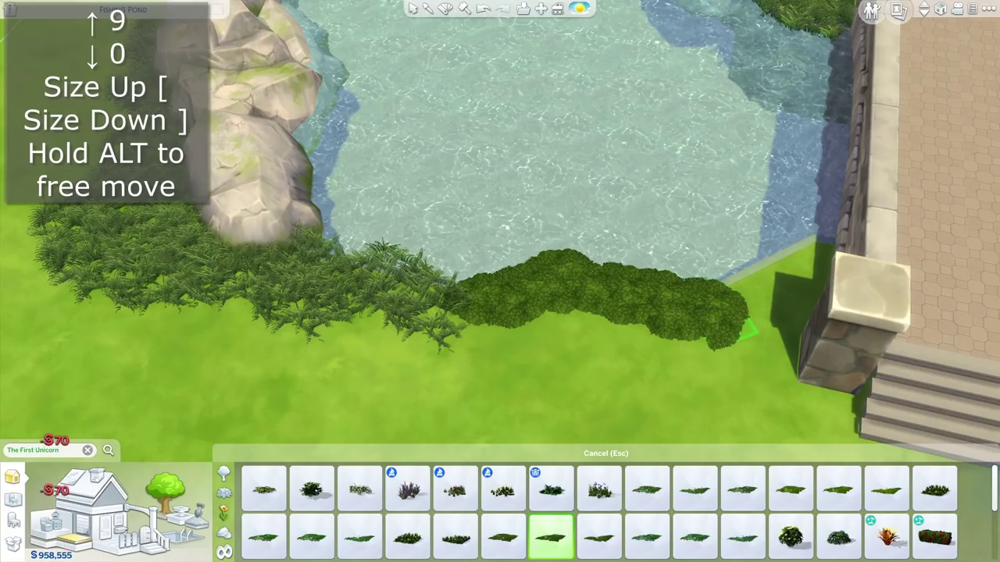
Continue the Hedera Canariensis - Curved border along the remaining pond edge up to the stone bridge post
click(757, 295)
click(770, 287)
click(780, 283)
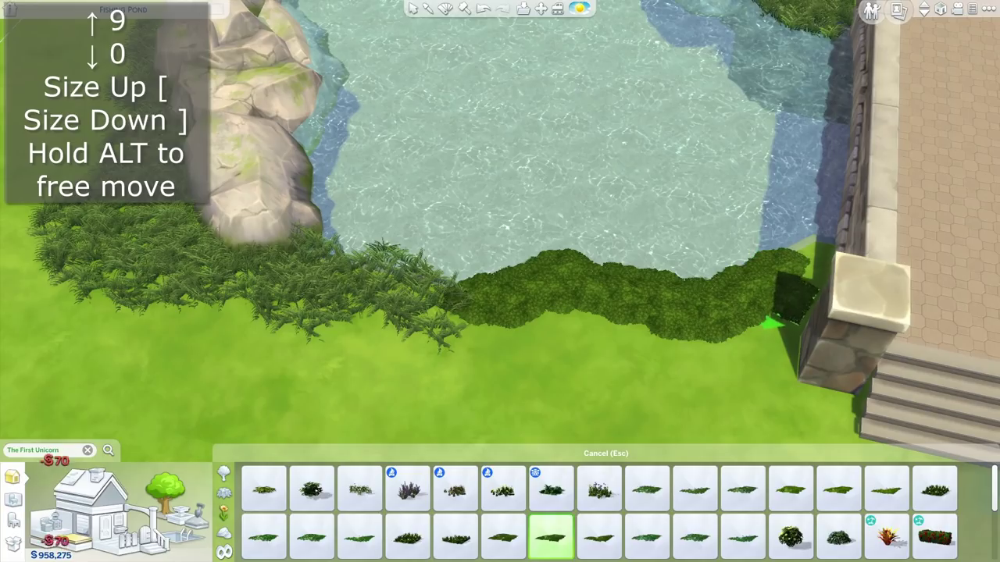
click(795, 274)
click(801, 262)
click(806, 259)
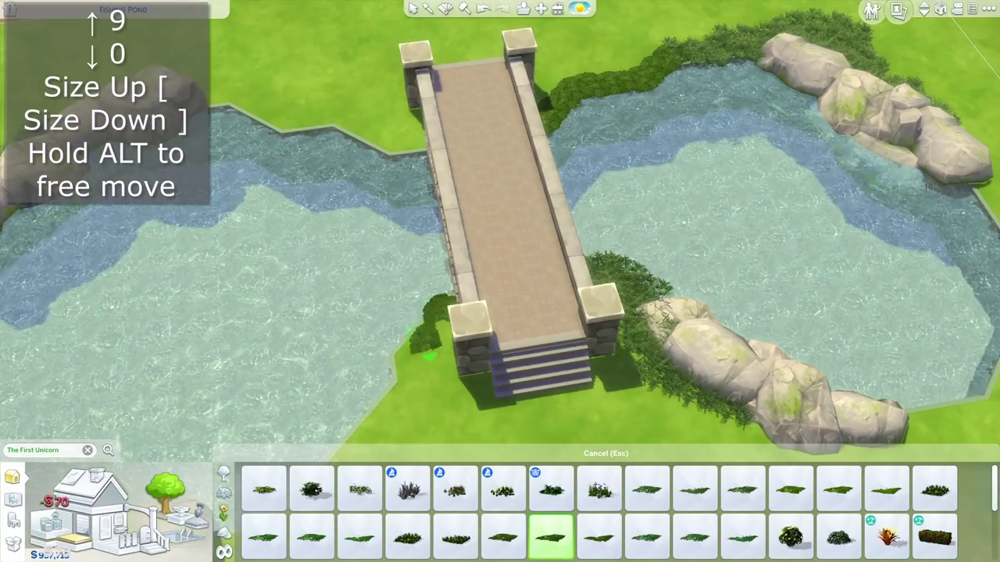
Cover the pond edge on the other side of the bridge steps with Hedera Canariensis - Curved, working outward from the post
click(414, 336)
click(418, 361)
click(434, 344)
click(437, 355)
click(446, 362)
scroll(429, 377, up, 2)
drag(429, 378, 395, 387)
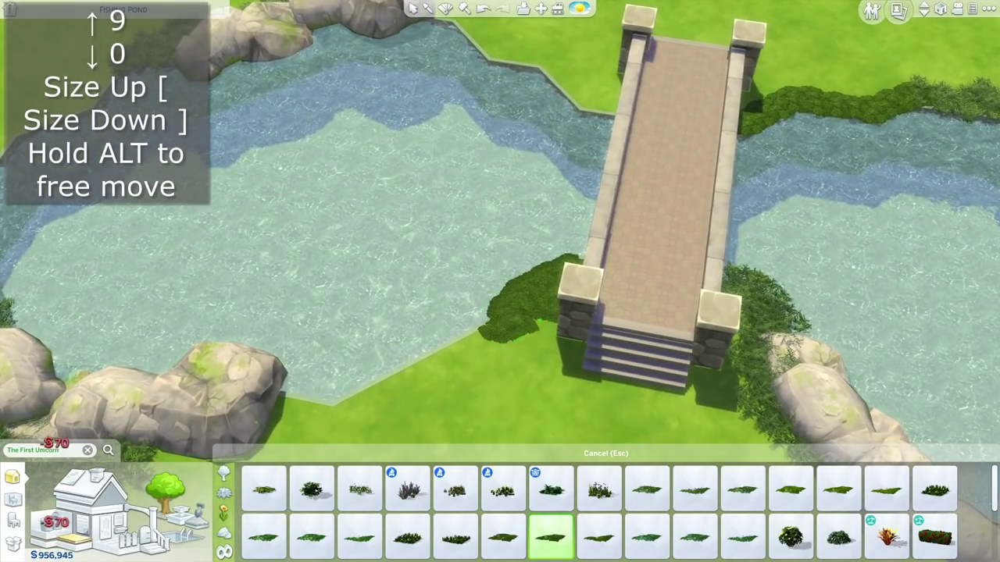
click(510, 320)
click(496, 329)
click(481, 333)
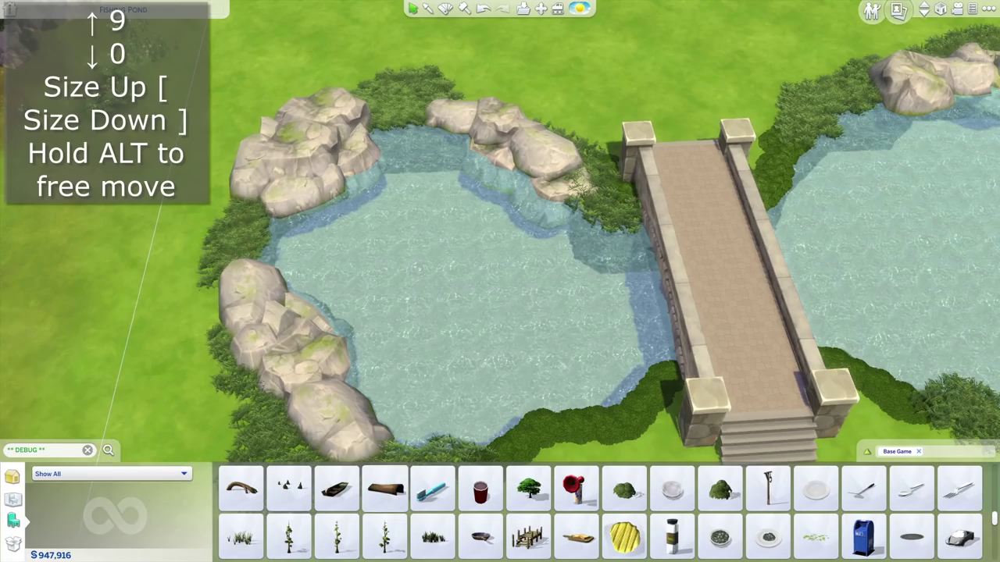
Place the debug hollow log on the hedera-lined bank beside the bridge steps
click(385, 490)
drag(551, 348, 957, 328)
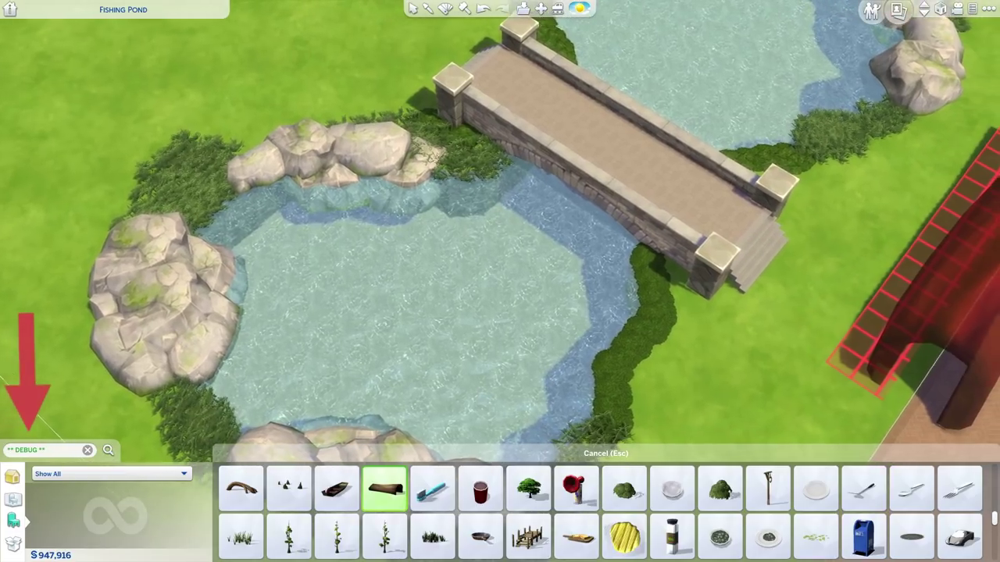
scroll(859, 335, down, 3)
drag(727, 335, 547, 351)
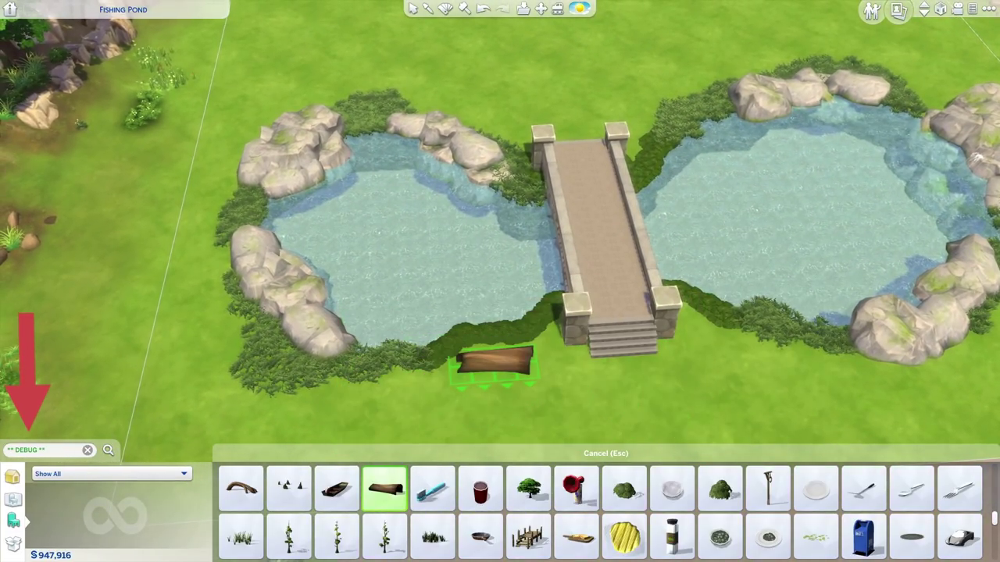
scroll(494, 364, up, 3)
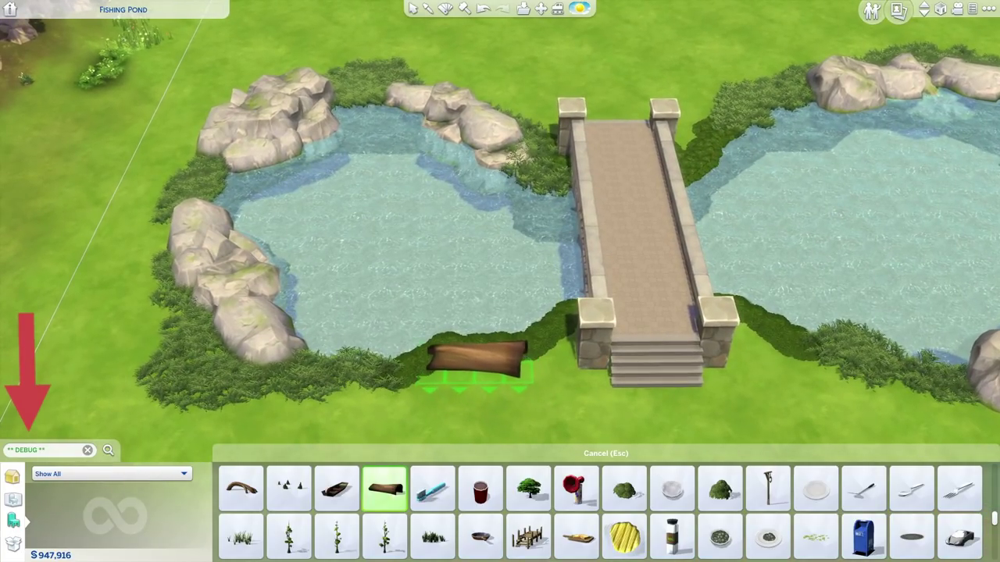
Place the large debug tree with exposed roots behind the corner rock cluster so that one root reaches into the water
click(768, 512)
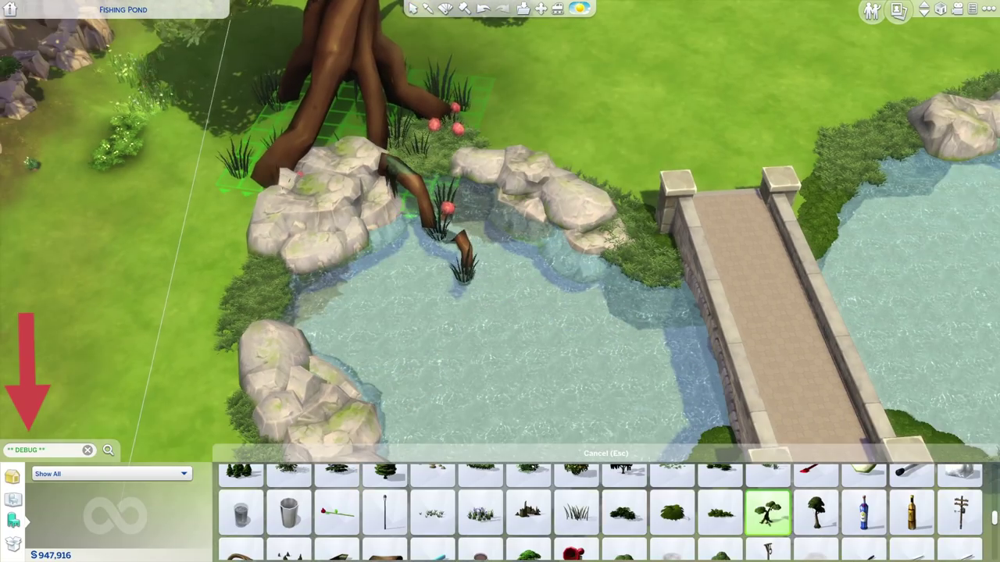
click(283, 174)
scroll(769, 536, up, 2)
key(d)
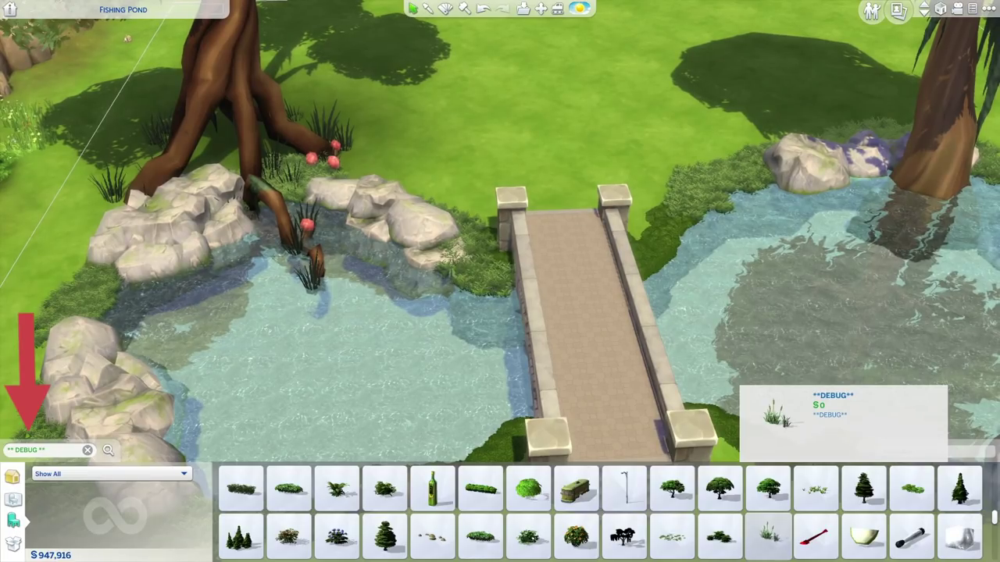
Place the debug cattails in the shallow water between the rock cluster and the log
click(770, 536)
key(a)
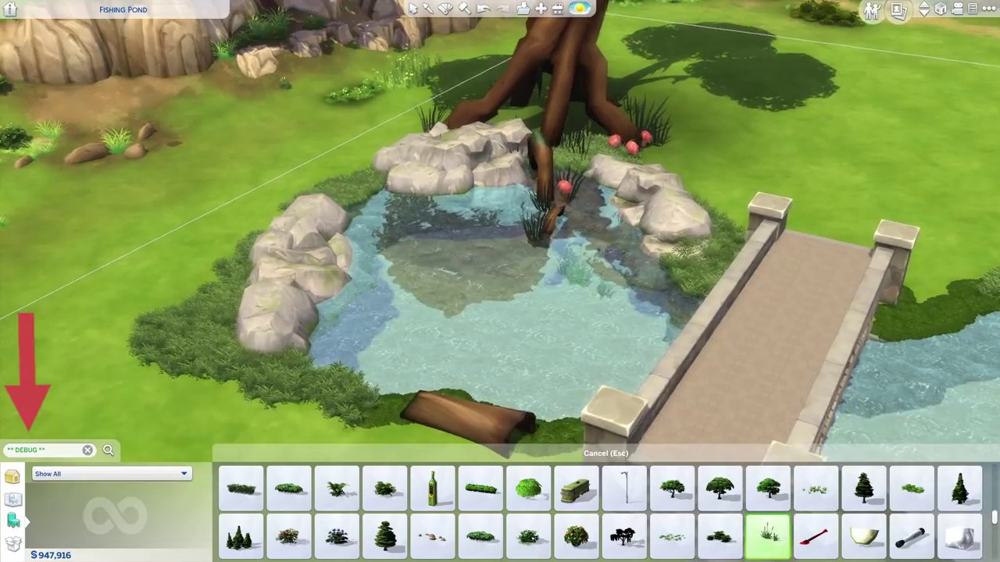
key(period)
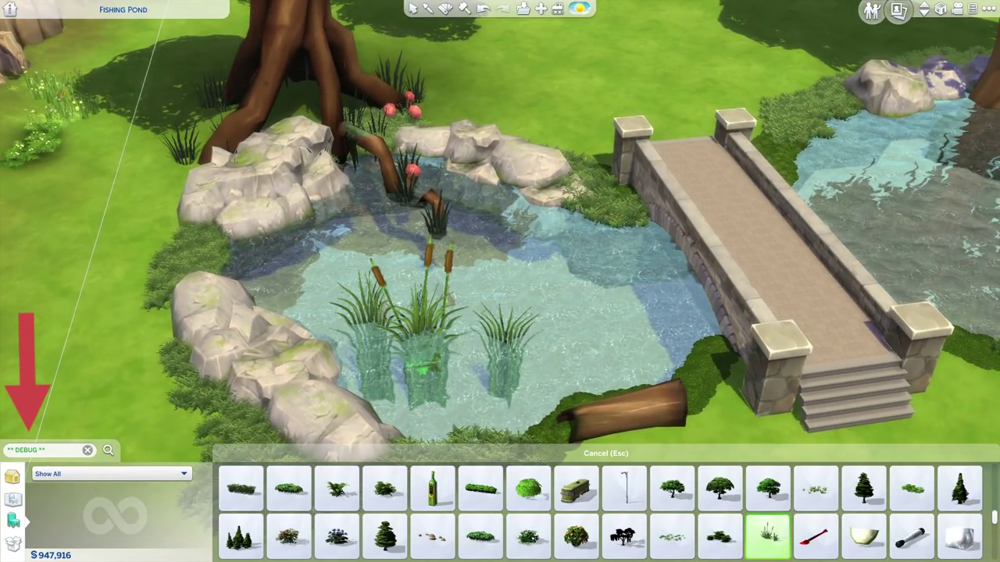
scroll(429, 376, down, 3)
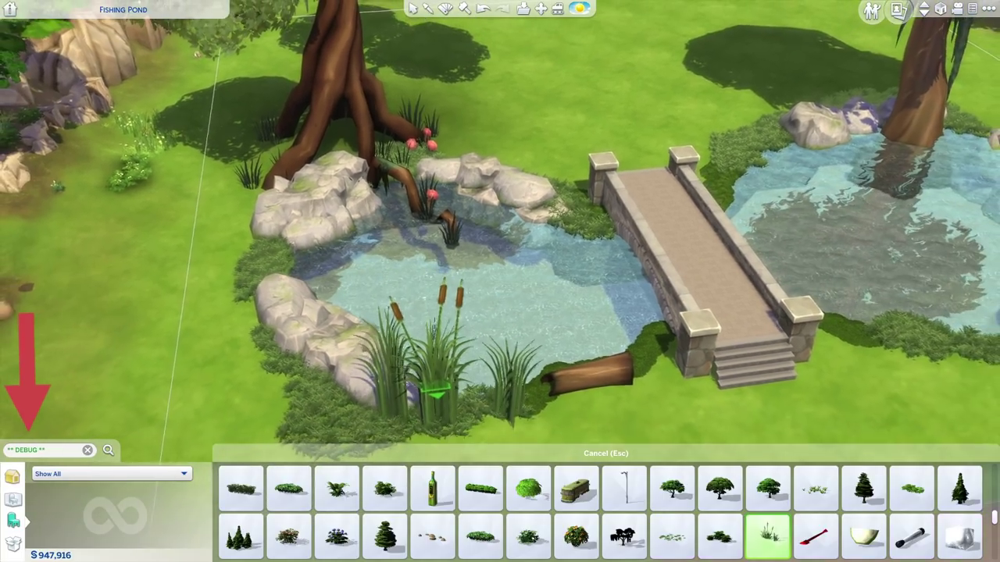
key(m)
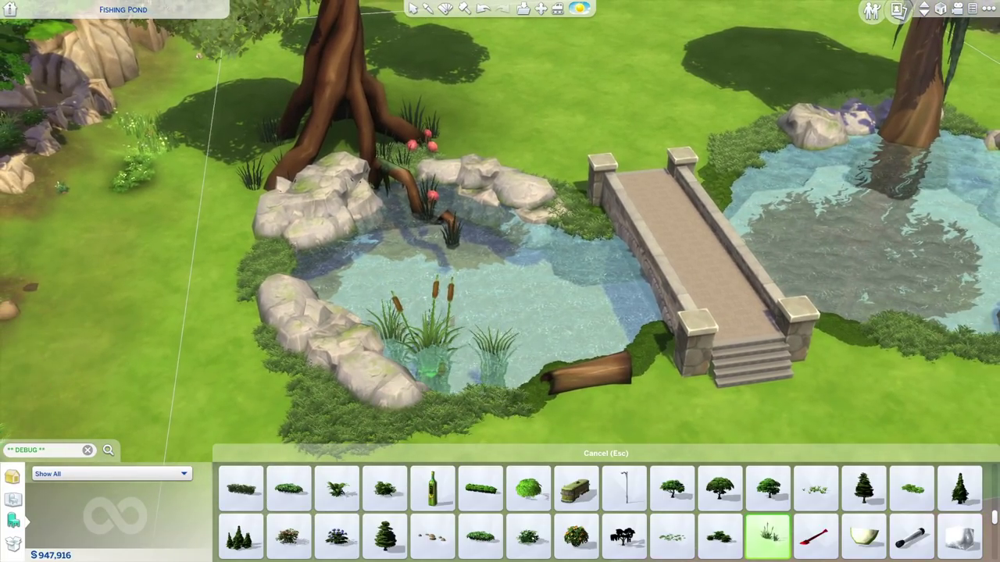
click(430, 366)
scroll(429, 366, up, 2)
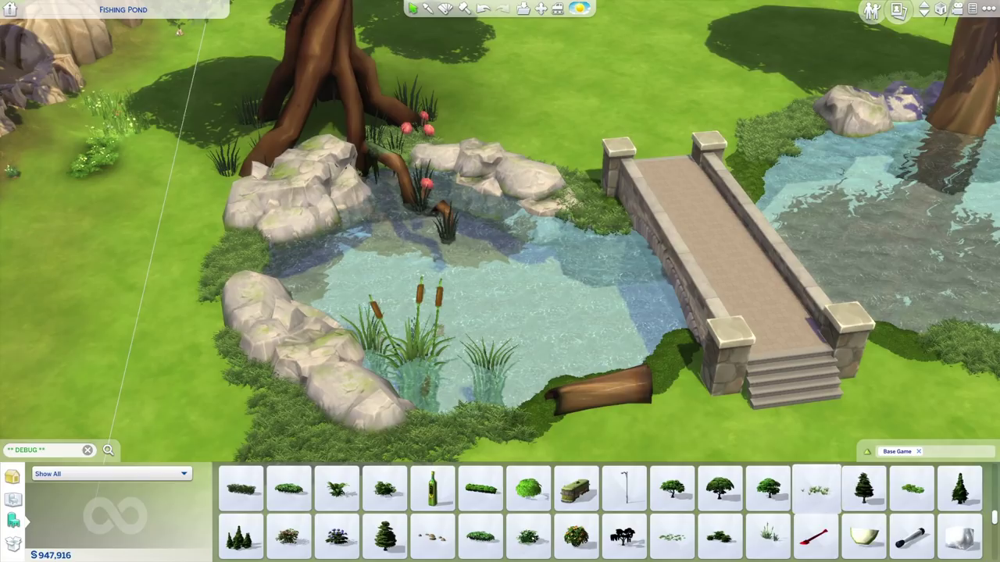